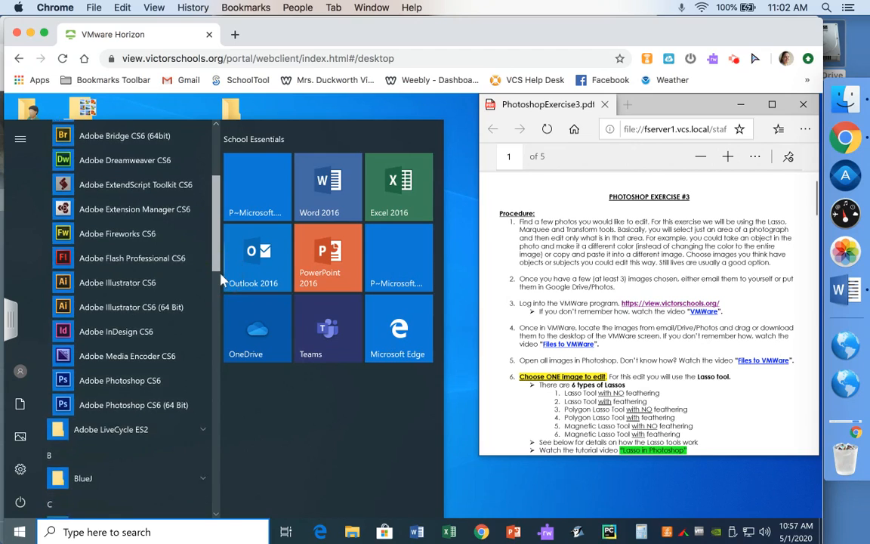
Start Adobe Photoshop CS6 and open all files in the PhotoshopExercise3 folder, from Hydrenga.jpg through IMG_9970.jpg
left_click(121, 336)
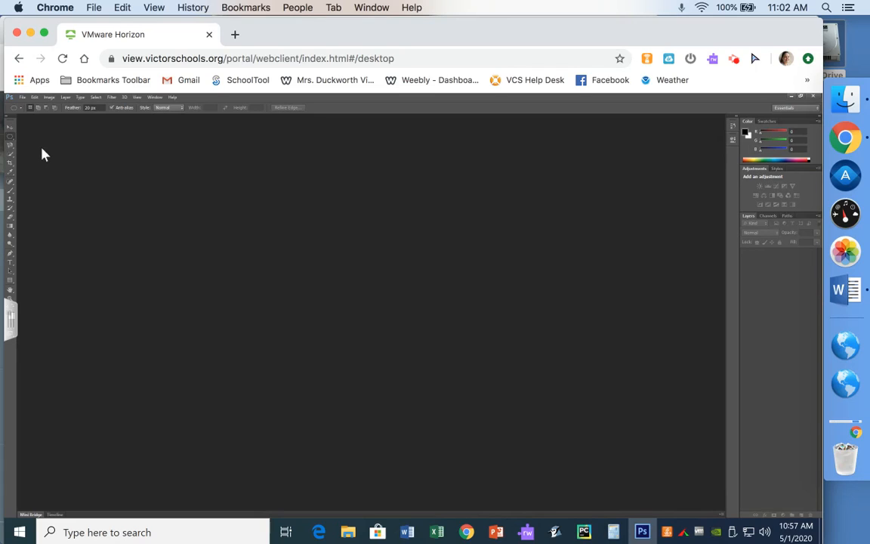
left_click(24, 98)
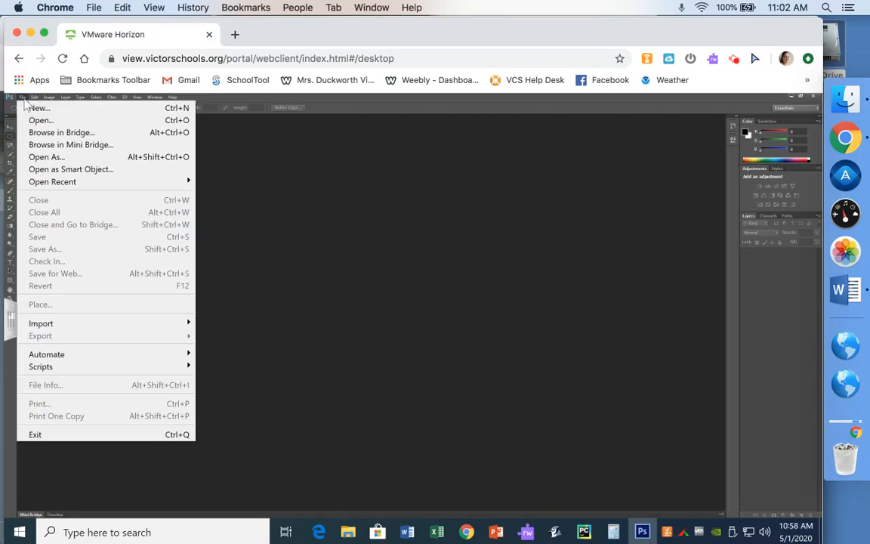
left_click(38, 120)
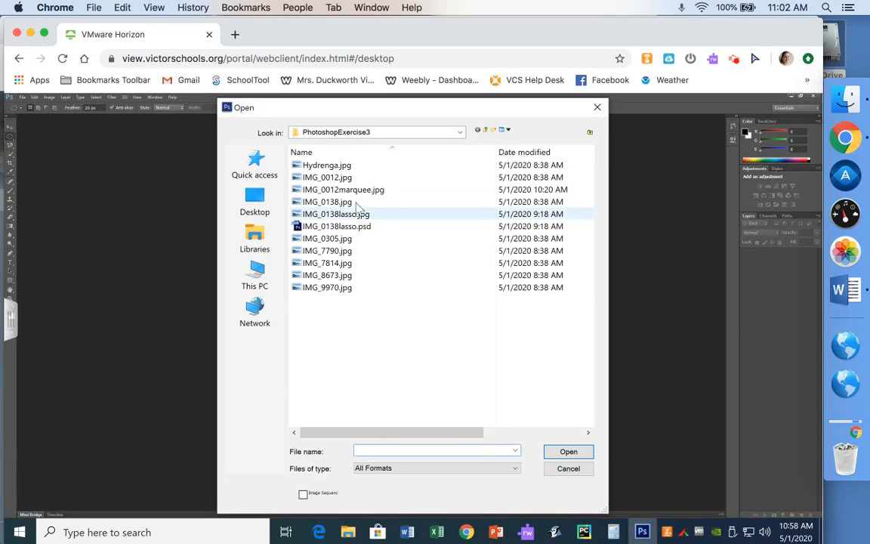
left_click(348, 168)
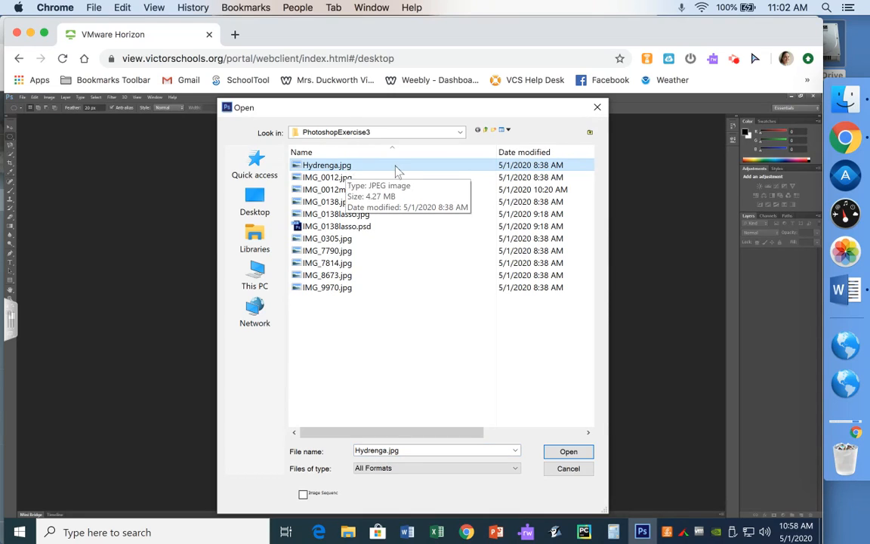
left_click(328, 292, "shift")
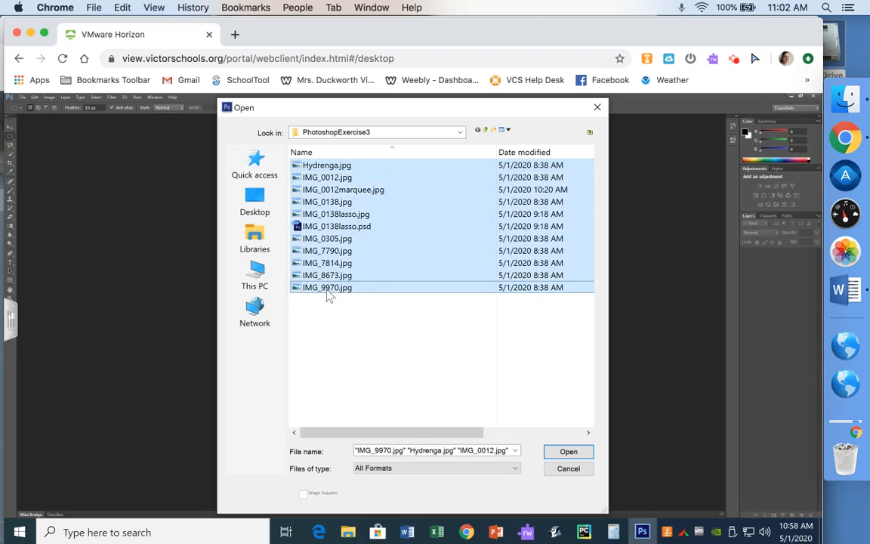
left_click(571, 453)
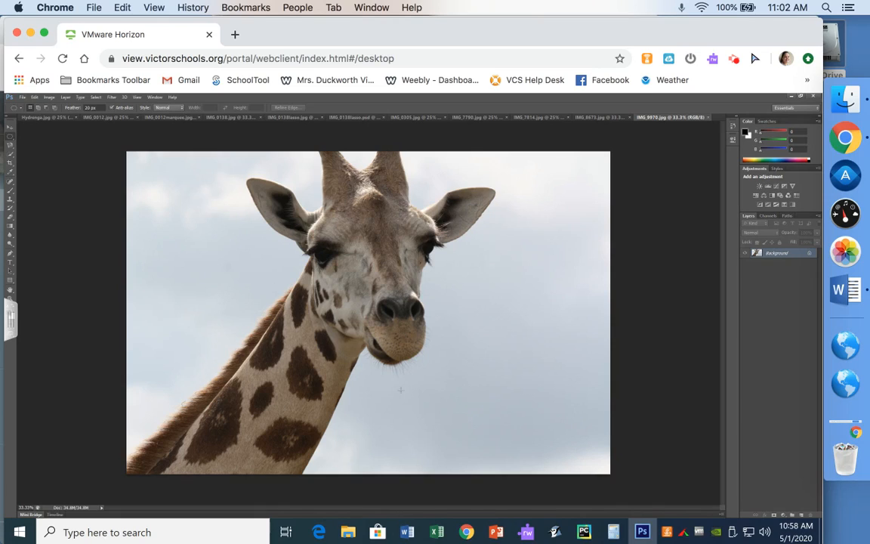
Switch to the lion photo IMG_0305.jpg and enlarge its view
left_click(408, 119)
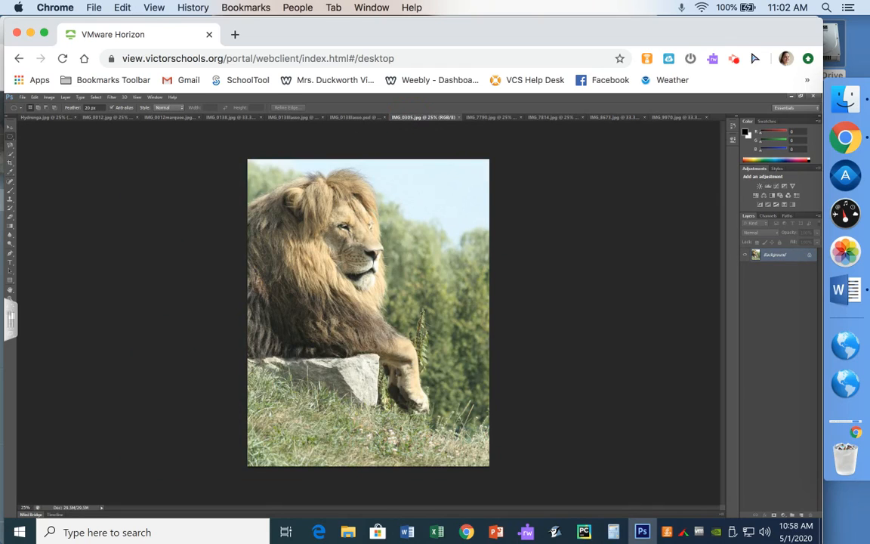
key("ctrl+plus")
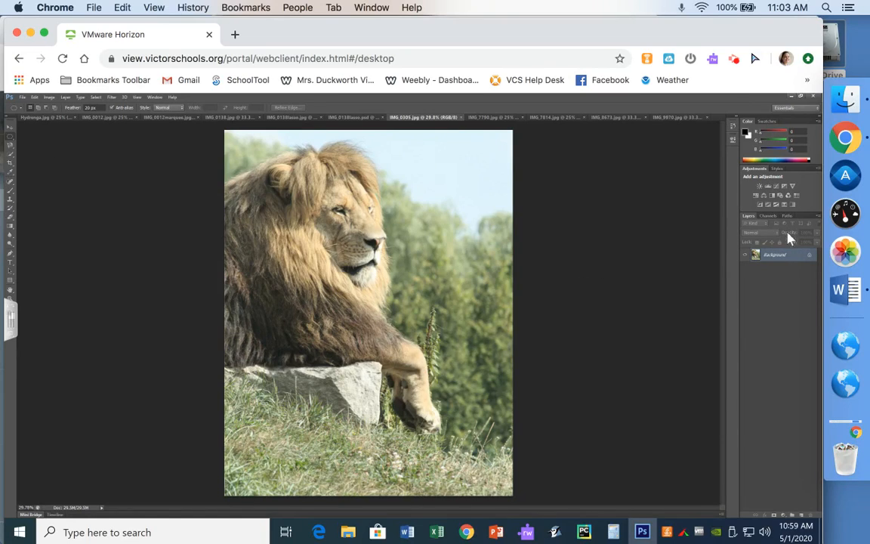
left_click(35, 99)
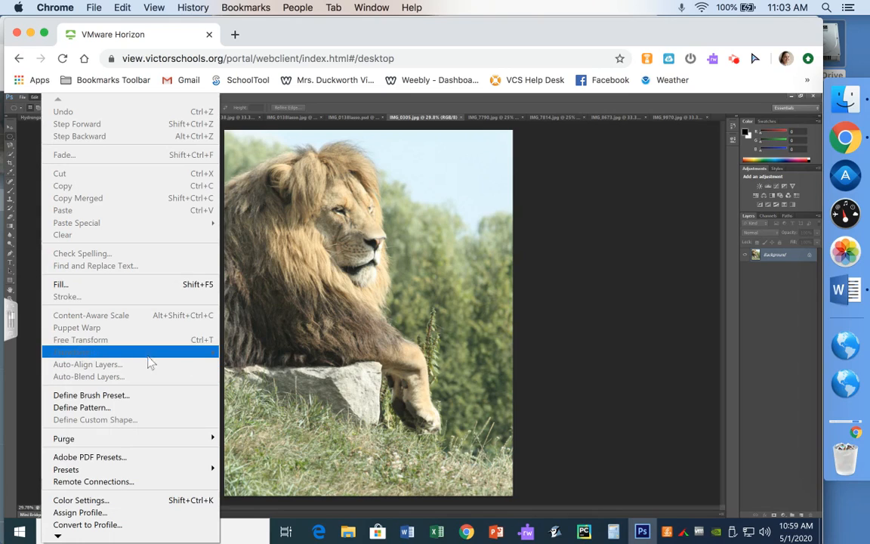
left_click(569, 278)
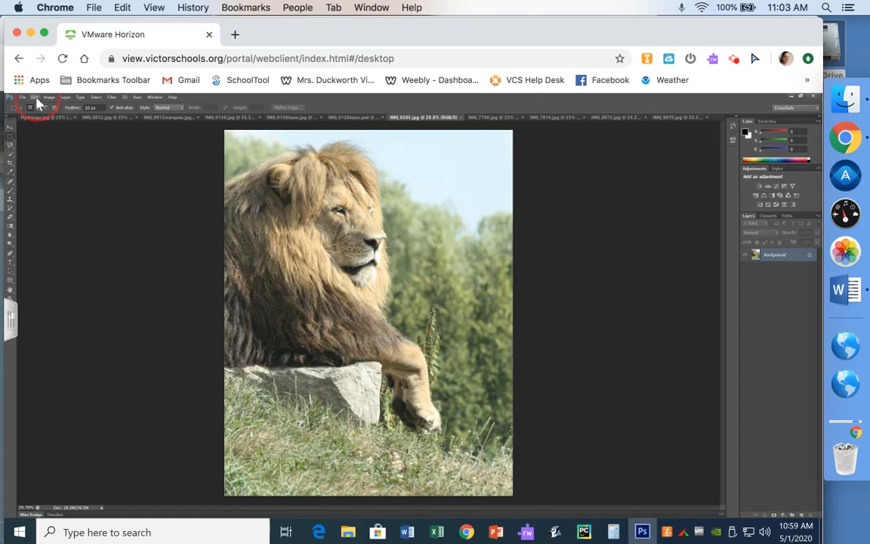
left_click(35, 99)
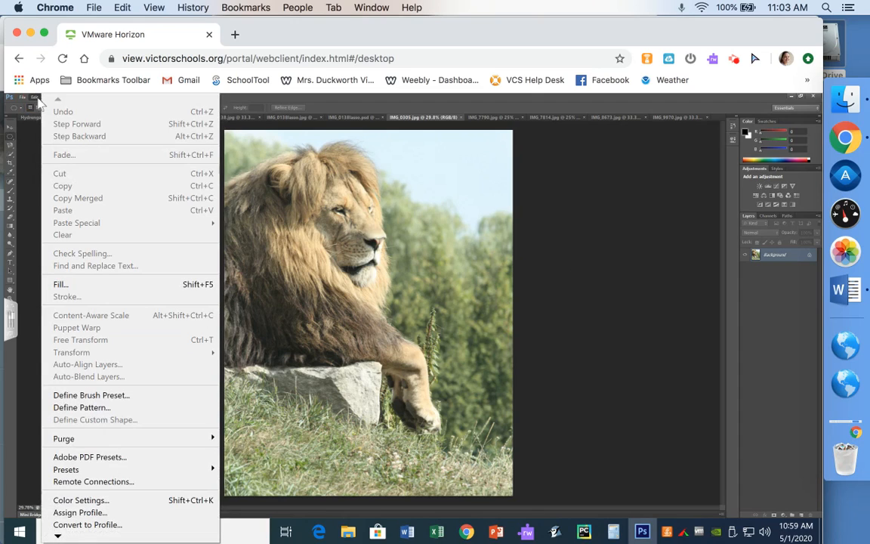
left_click(30, 157)
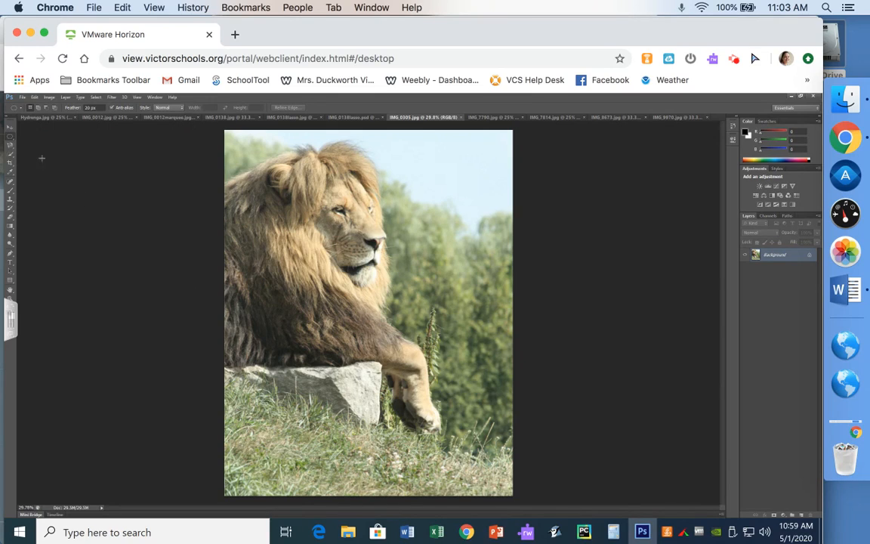
Outline the lion's head and mane with the Lasso tool and paste a copy of the selection as a new layer
left_click_drag(10, 143, 36, 150)
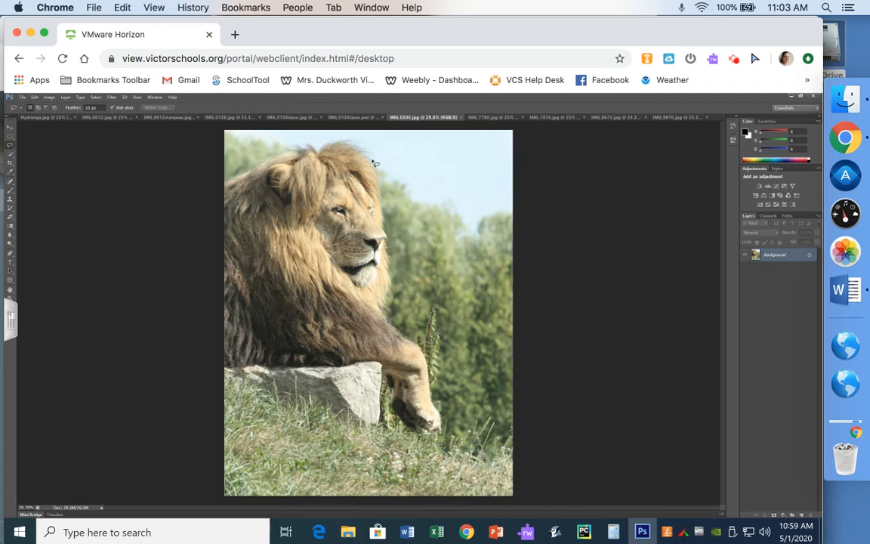
mouse_move(372, 158)
left_mouse_down()
mouse_move(350, 142)
mouse_move(261, 160)
mouse_move(248, 201)
mouse_move(249, 249)
mouse_move(266, 321)
mouse_move(285, 355)
mouse_move(334, 361)
mouse_move(388, 346)
mouse_move(398, 252)
mouse_move(378, 164)
mouse_move(340, 142)
left_mouse_up()
left_click(35, 98)
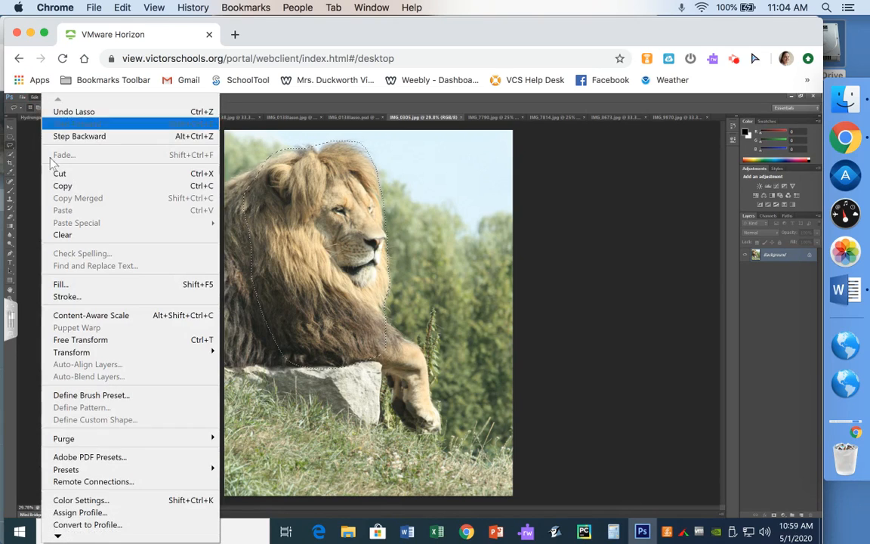
left_click(60, 184)
left_click(34, 99)
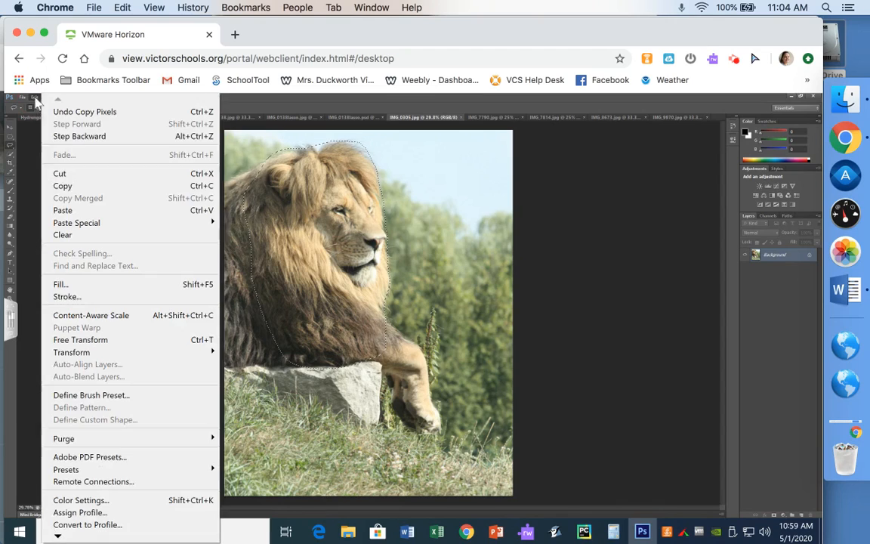
left_click(60, 212)
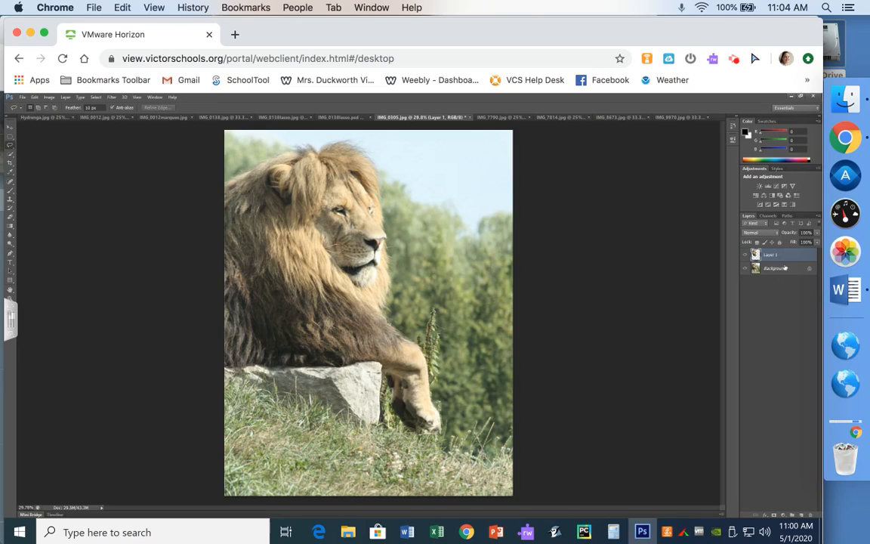
Move the pasted lion head down and to the right of the original and turn on the Move tool's transform controls
left_click(10, 131)
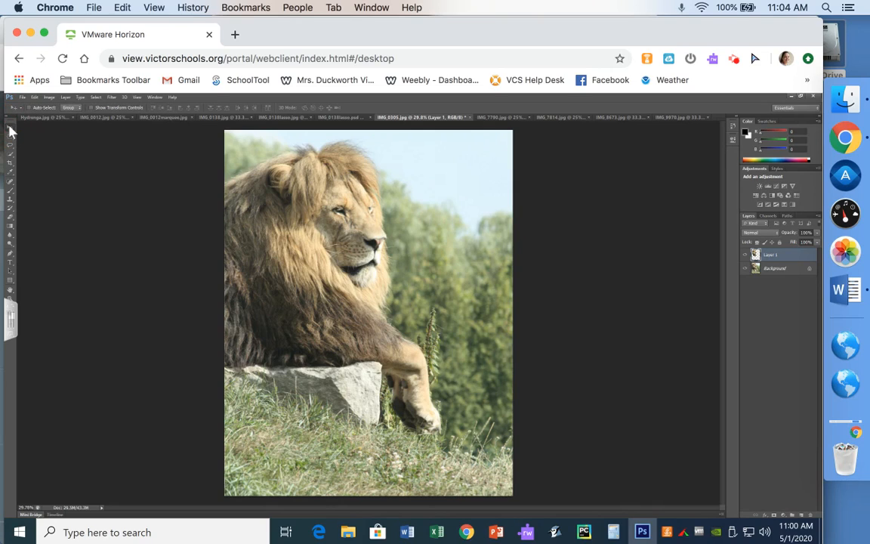
left_click_drag(272, 223, 391, 283)
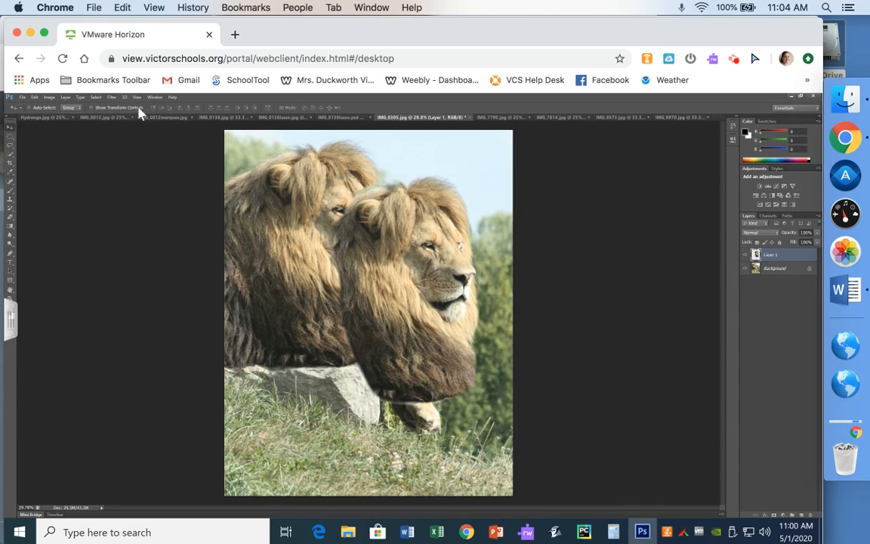
left_click(92, 108)
Try to resize and reposition the pasted lion head with the Scale transform
left_click(35, 97)
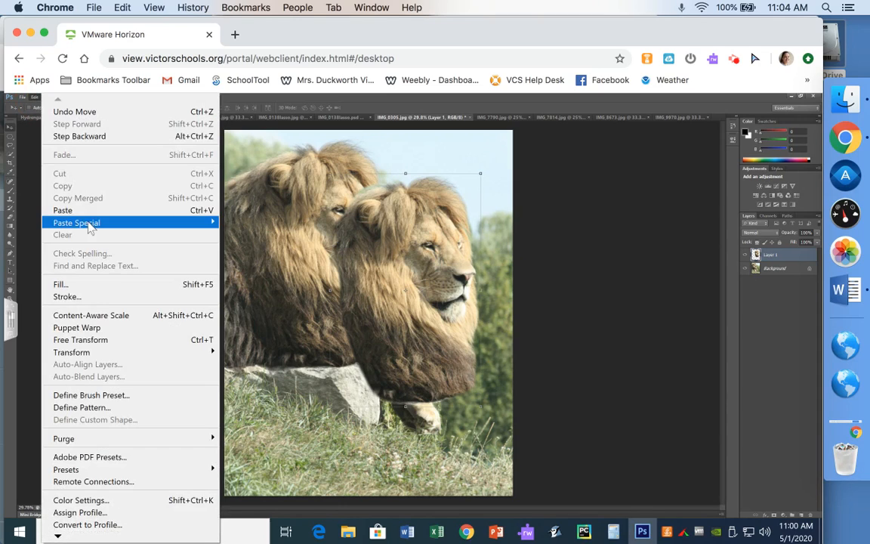
mouse_move(103, 356)
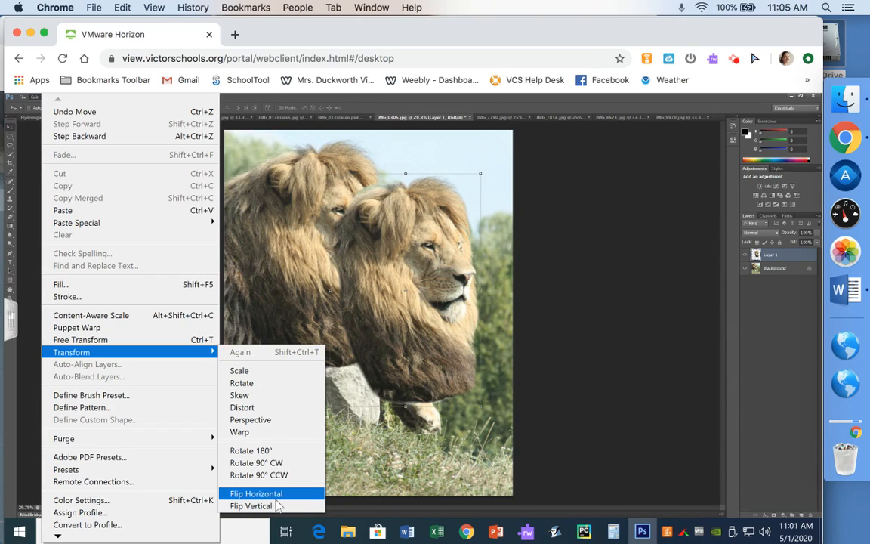
left_click(243, 372)
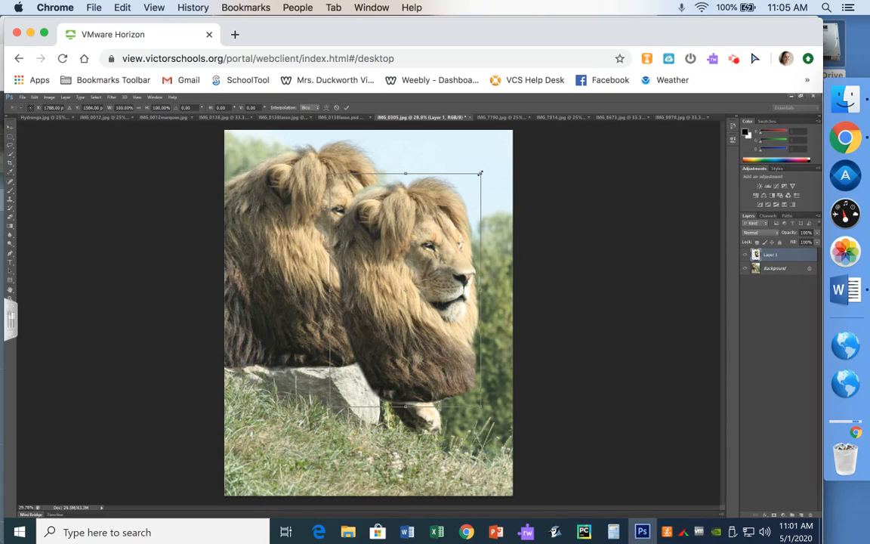
left_click_drag(481, 173, 393, 168)
left_click_drag(426, 260, 468, 181)
key("Return")
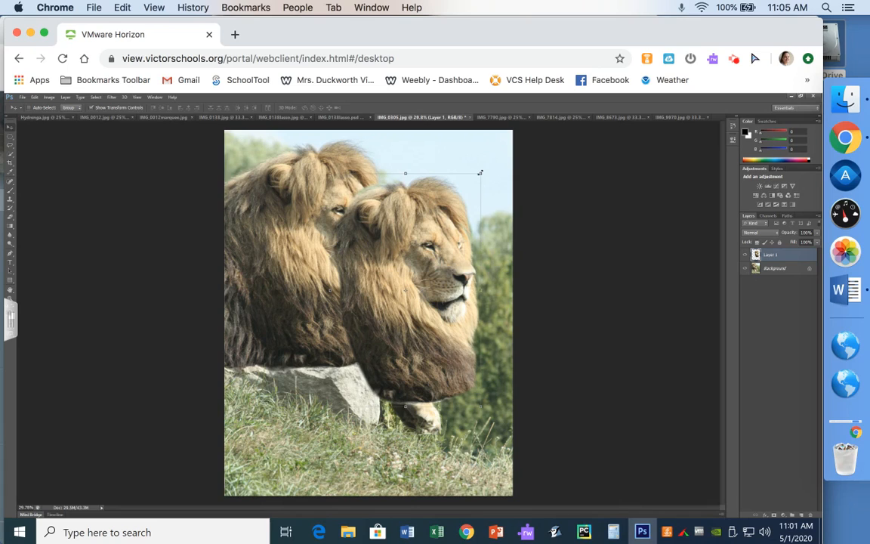
Scale the pasted lion head to about 71%, rotate it about 21° counterclockwise, and apply the transformation
left_click_drag(480, 173, 411, 225)
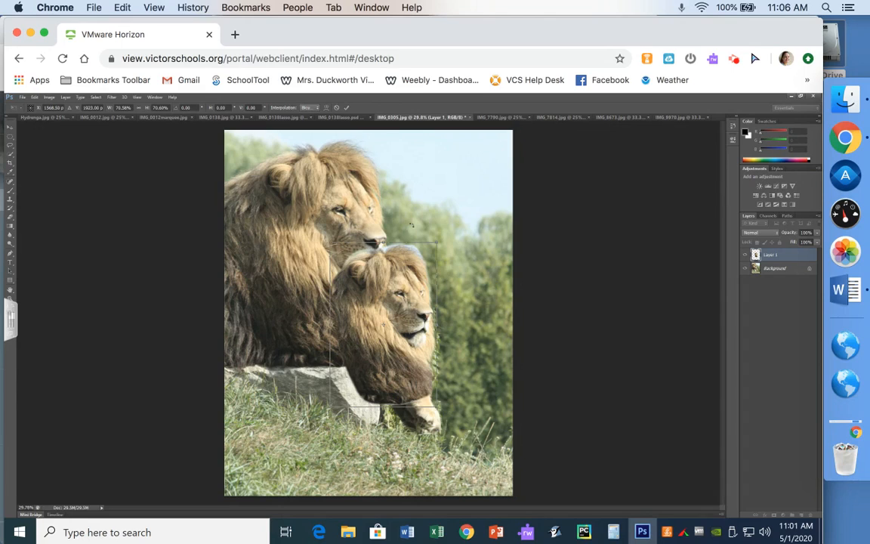
left_click_drag(442, 230, 408, 210)
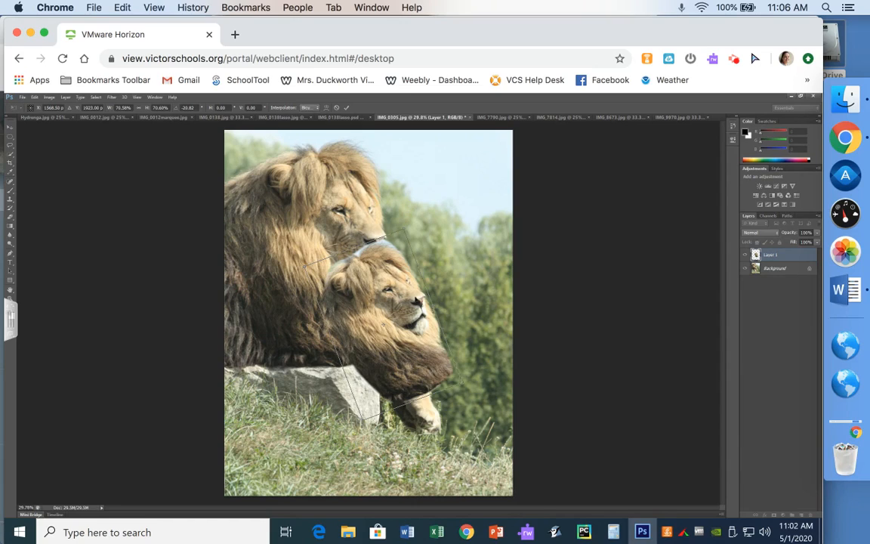
left_click(10, 132)
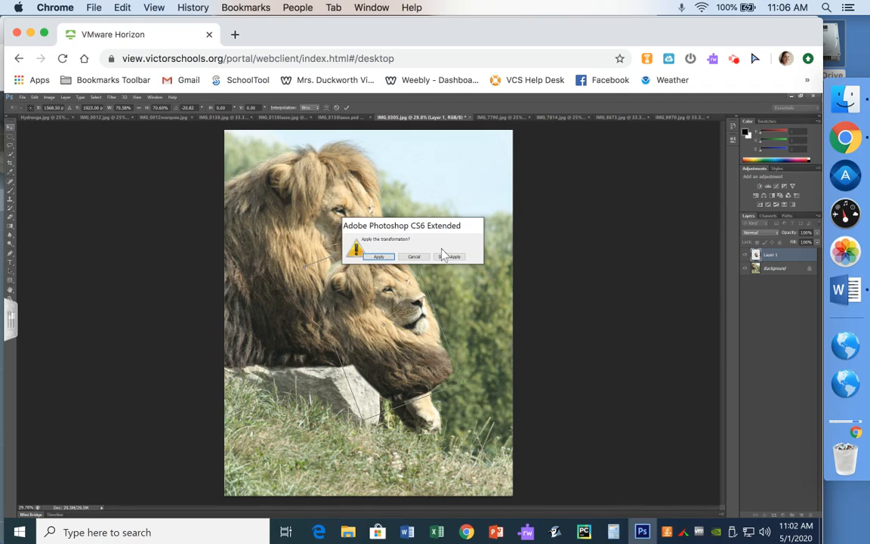
left_click(380, 257)
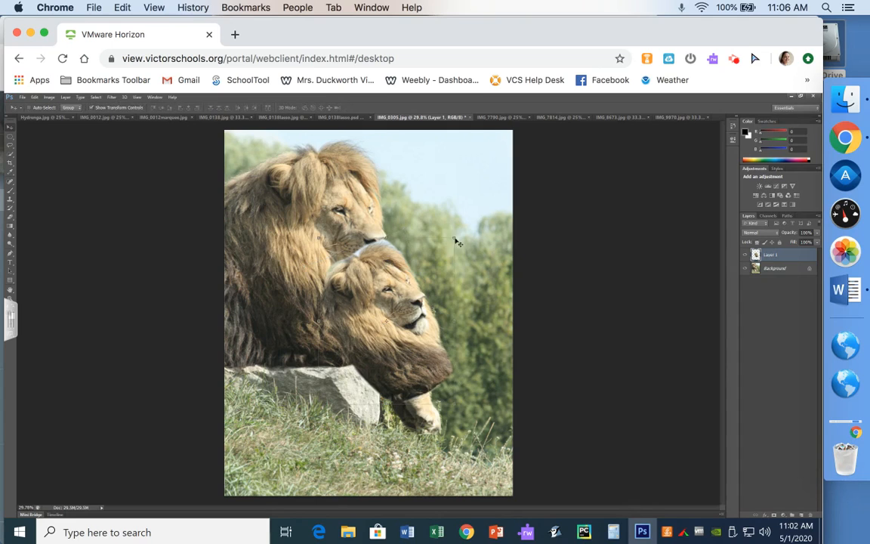
Rotate the small lion head about 19° clockwise and move it up and right beside the large lion's face
left_click_drag(460, 232, 487, 260)
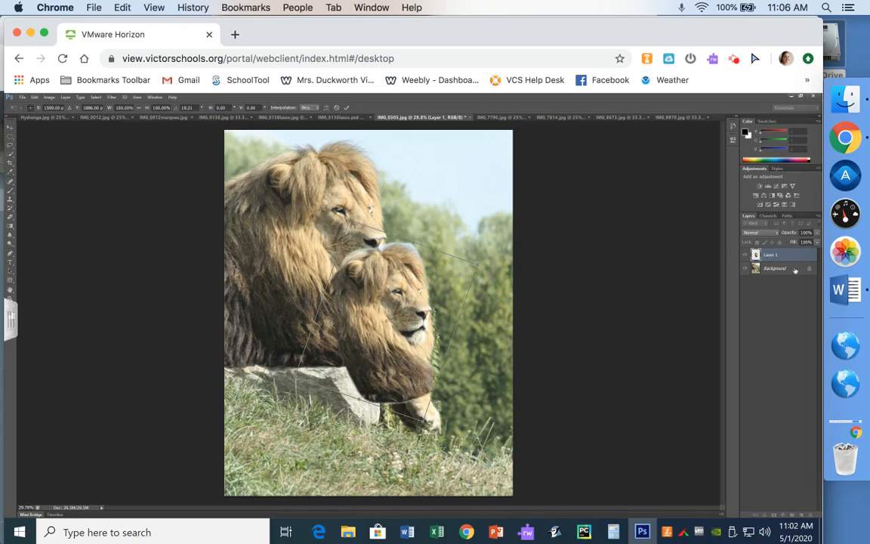
left_click(98, 99)
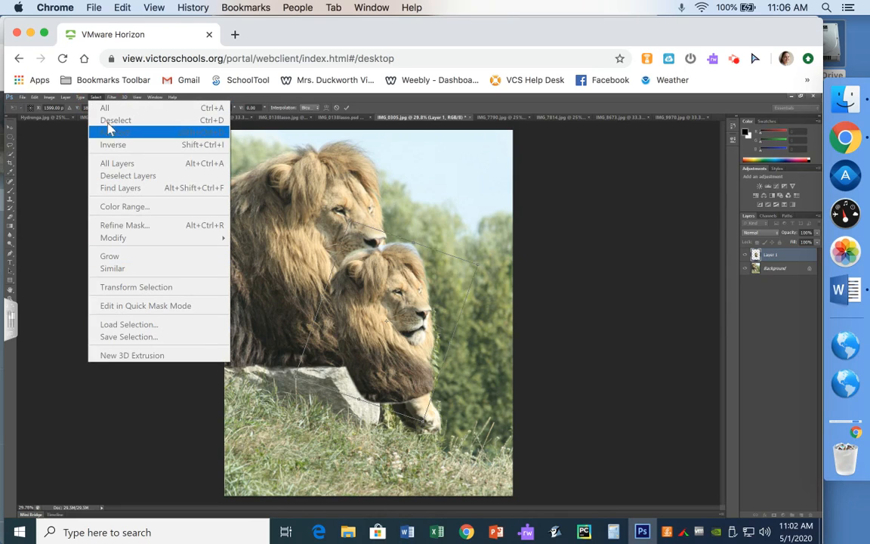
left_click(98, 99)
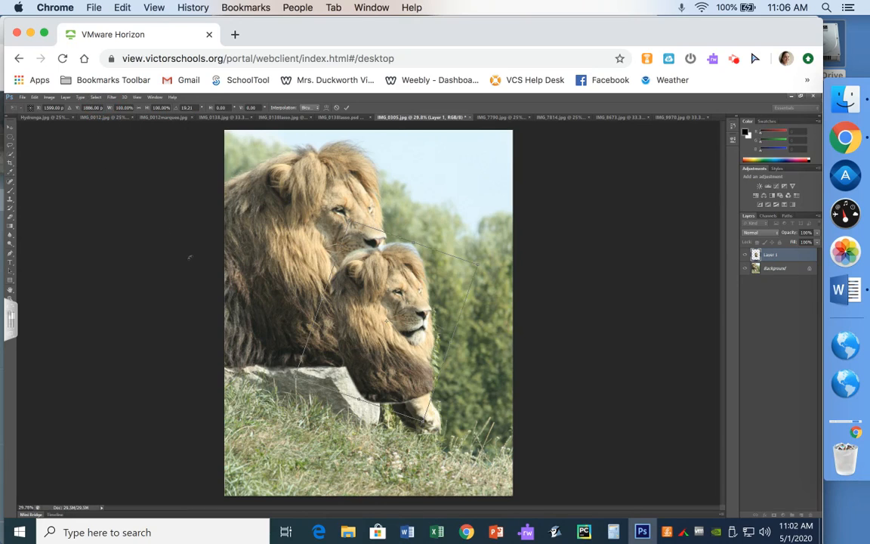
key("Return")
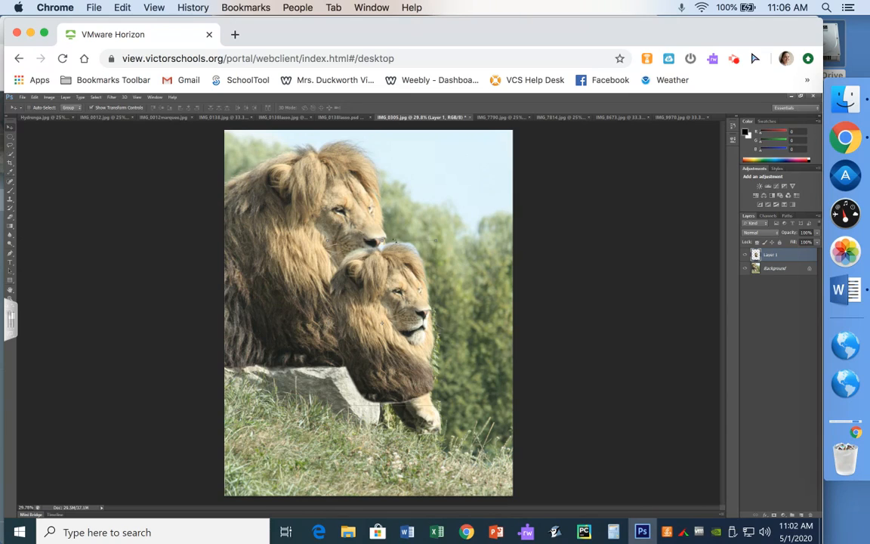
left_click_drag(386, 302, 418, 252)
left_click(790, 269)
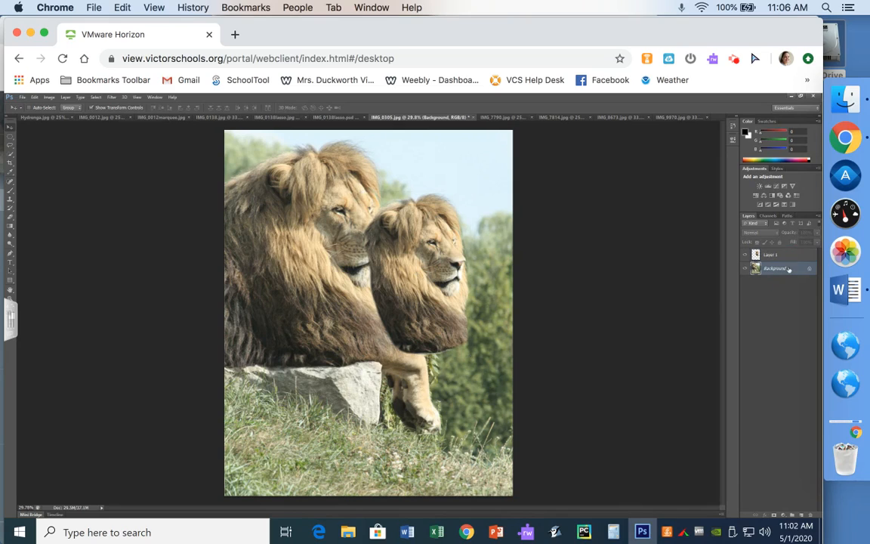
left_click(789, 257)
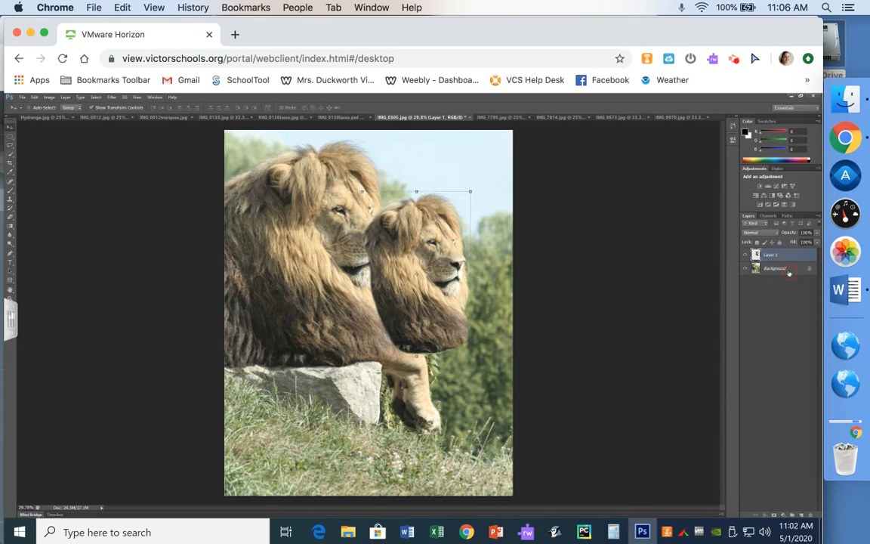
left_click(789, 270)
left_click(784, 258)
Apply a Perspective transform to the small lion head, shortening its facing side, and shift its upper edge to the right
left_click(35, 97)
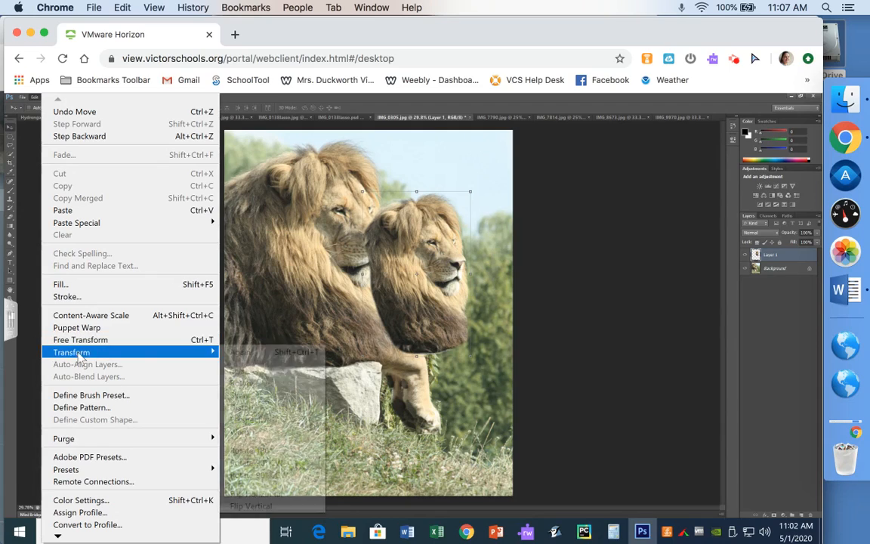
mouse_move(74, 352)
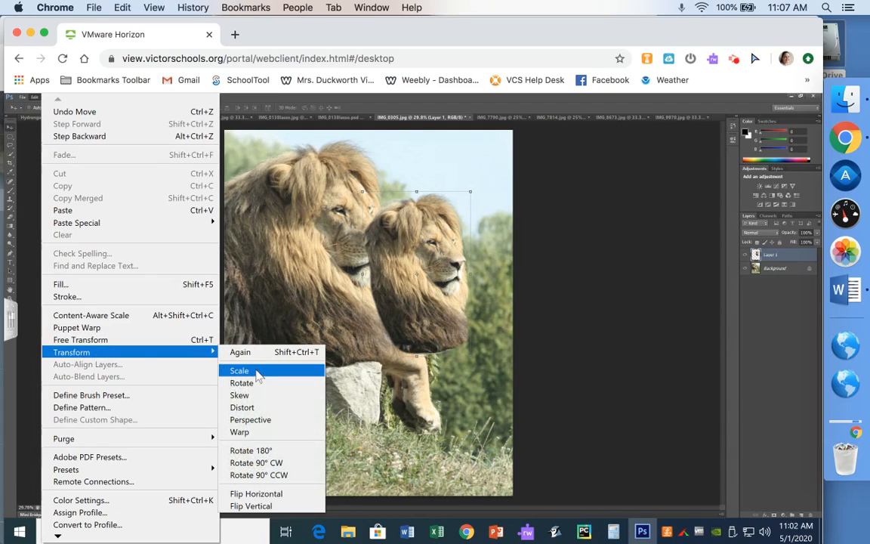
left_click(251, 421)
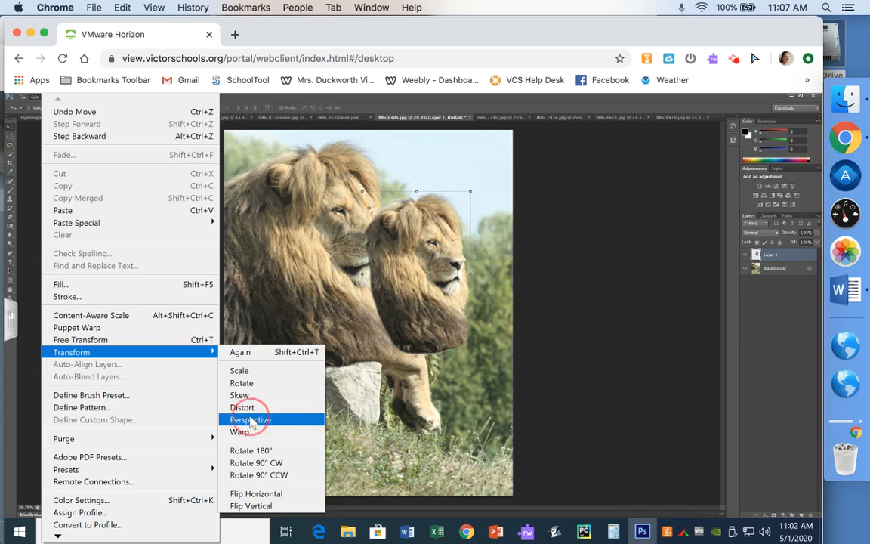
left_click_drag(469, 196, 484, 221)
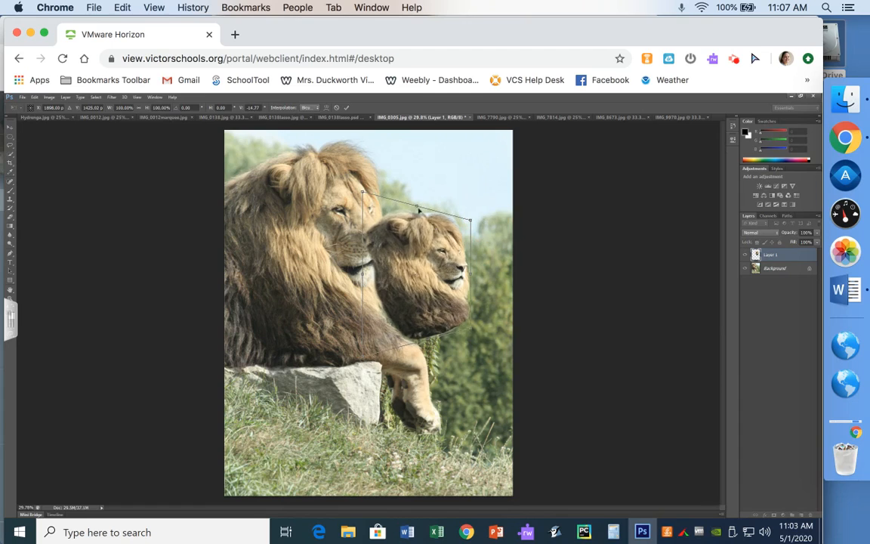
left_click_drag(416, 208, 422, 245)
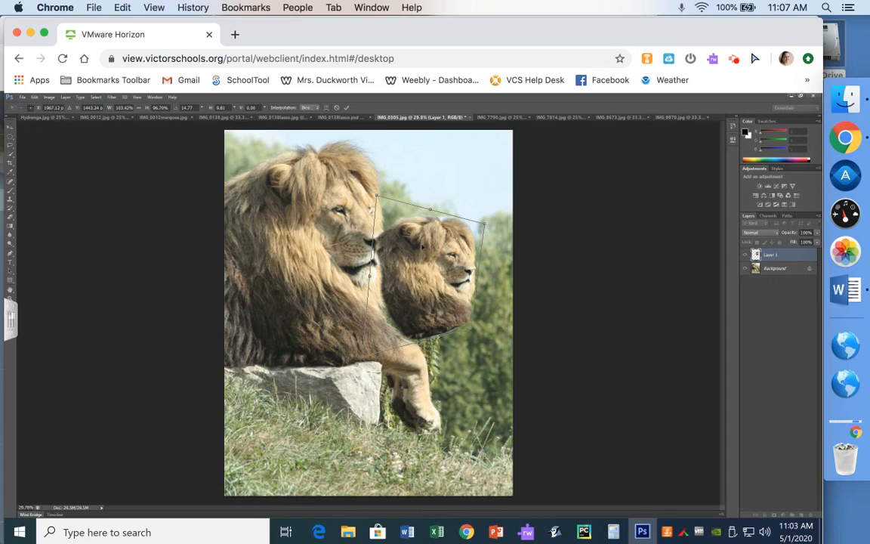
key("Return")
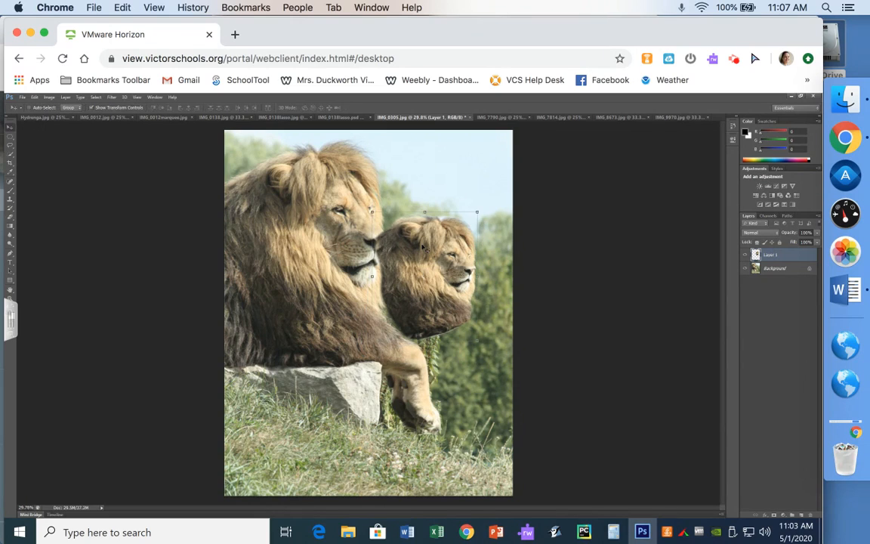
Undo a trial move of the small lion head and revert the image history to the first Move state
left_click_drag(412, 265, 390, 298)
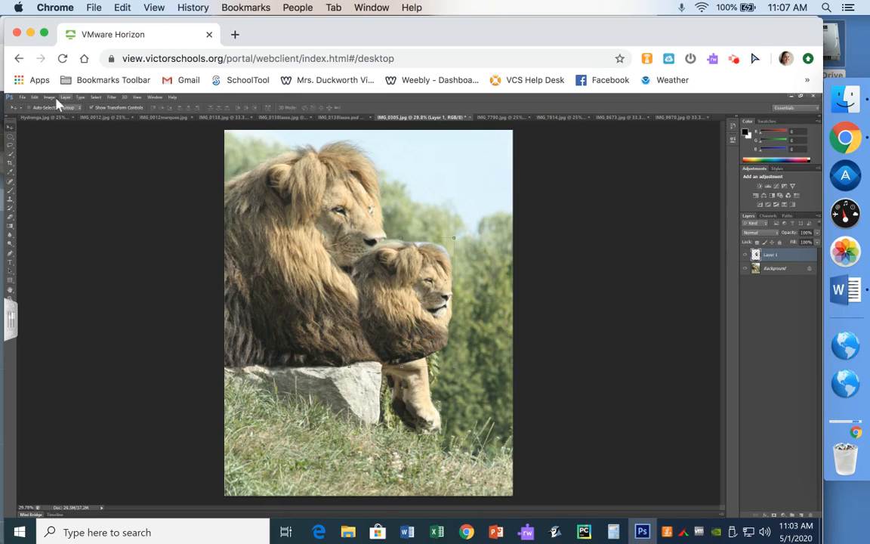
key("ctrl+z")
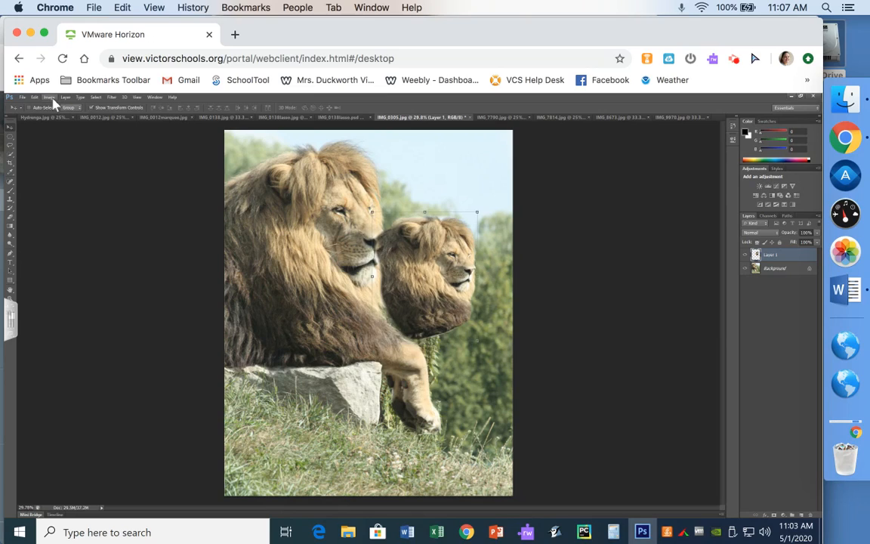
left_click(734, 127)
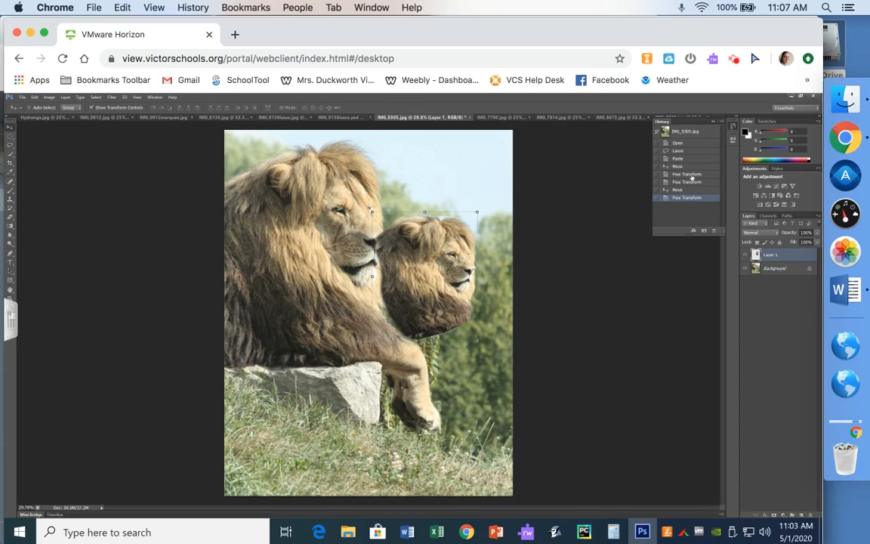
left_click(690, 175)
left_click(688, 167)
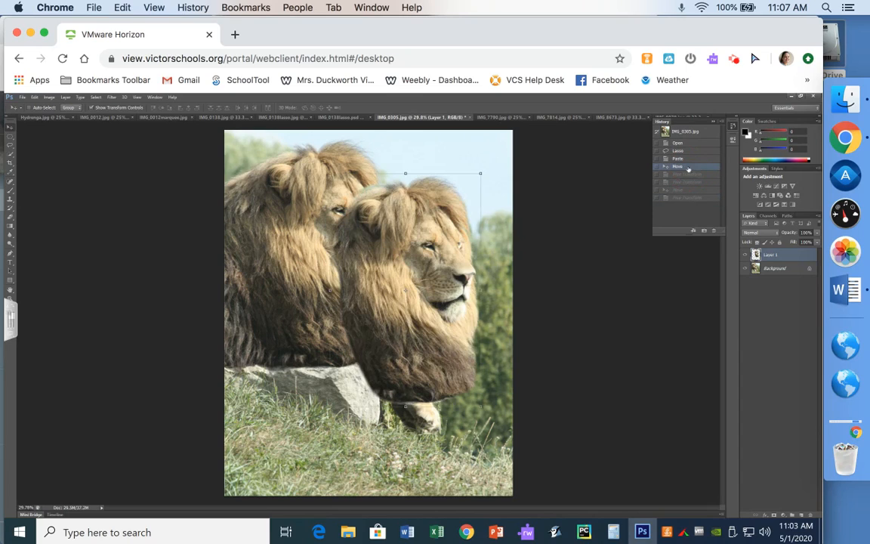
left_click(714, 124)
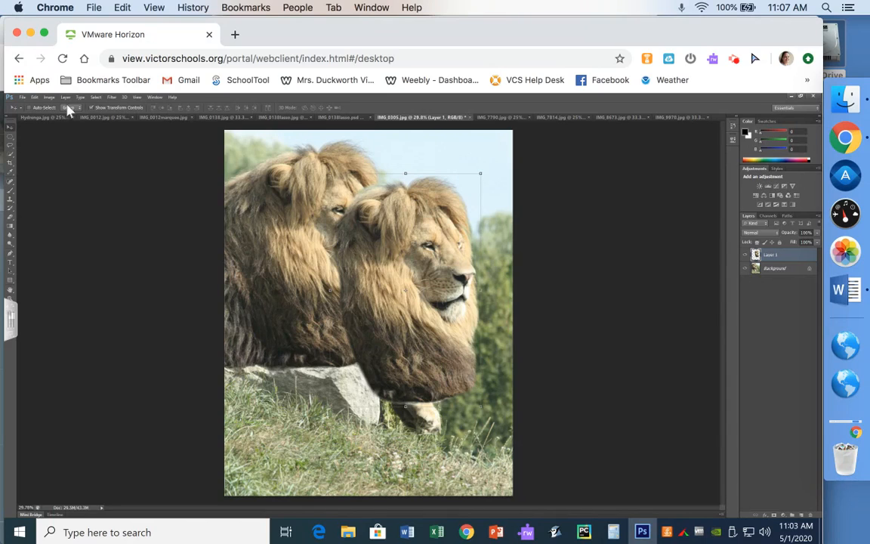
Start a Warp transform on the pasted lion head, bulging its crown upward, pulling the ear area down and tilting the muzzle up
left_click(35, 97)
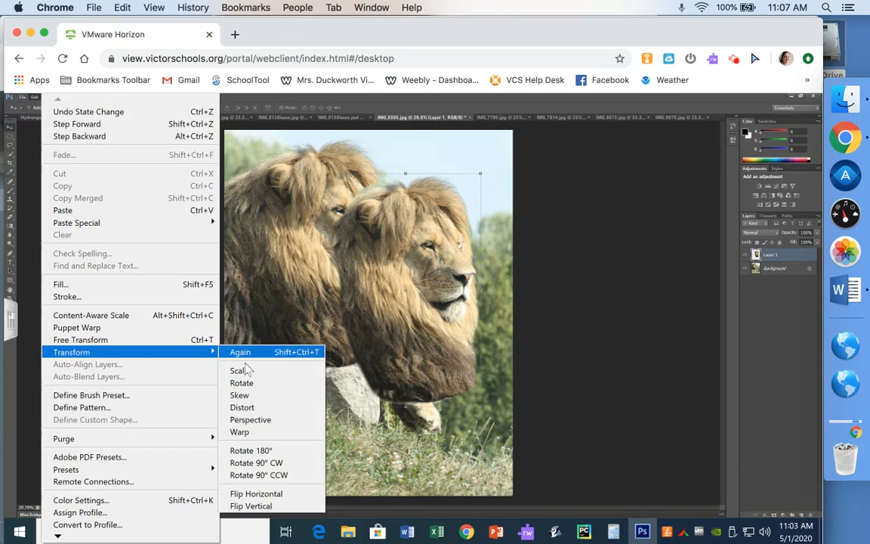
left_click(243, 433)
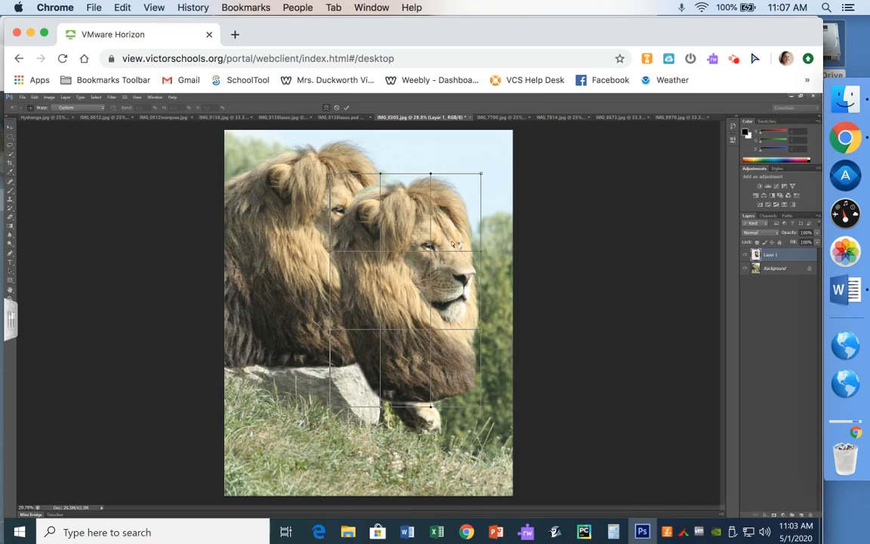
left_click_drag(431, 176, 395, 148)
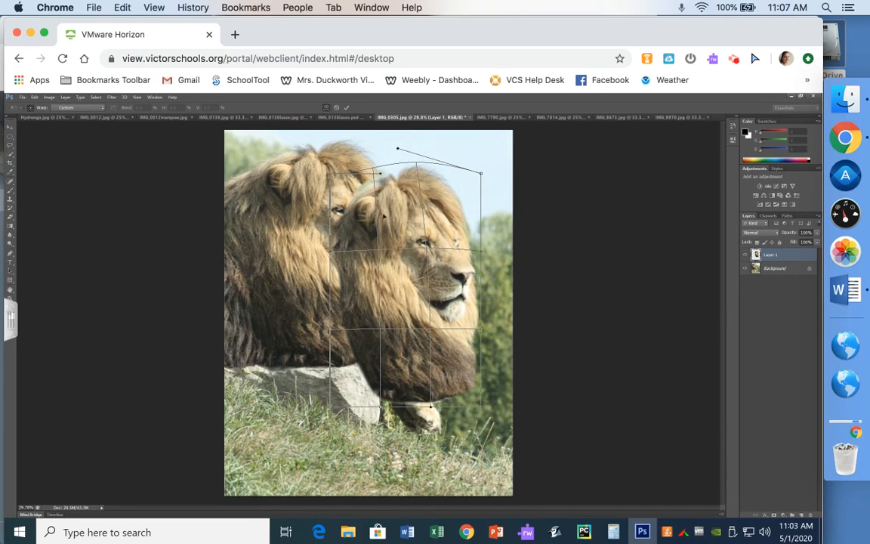
left_click_drag(369, 219, 370, 278)
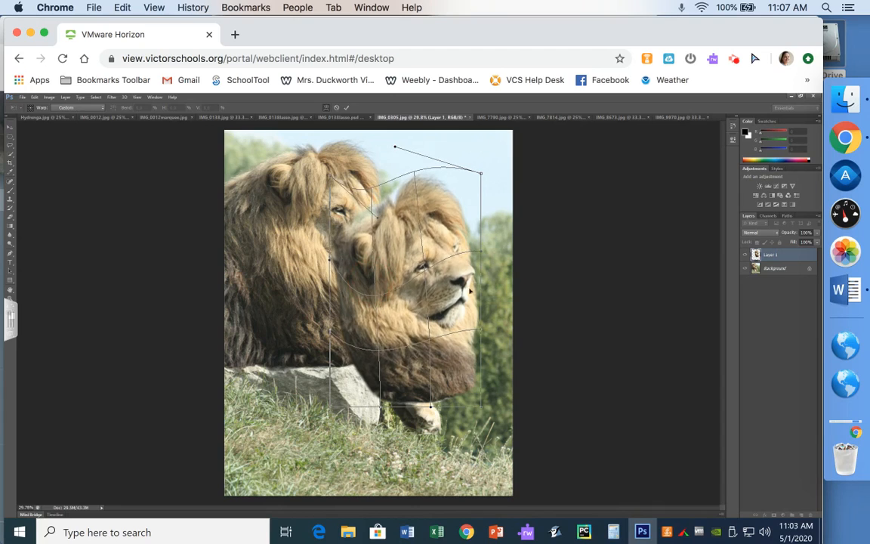
left_click_drag(467, 275, 478, 227)
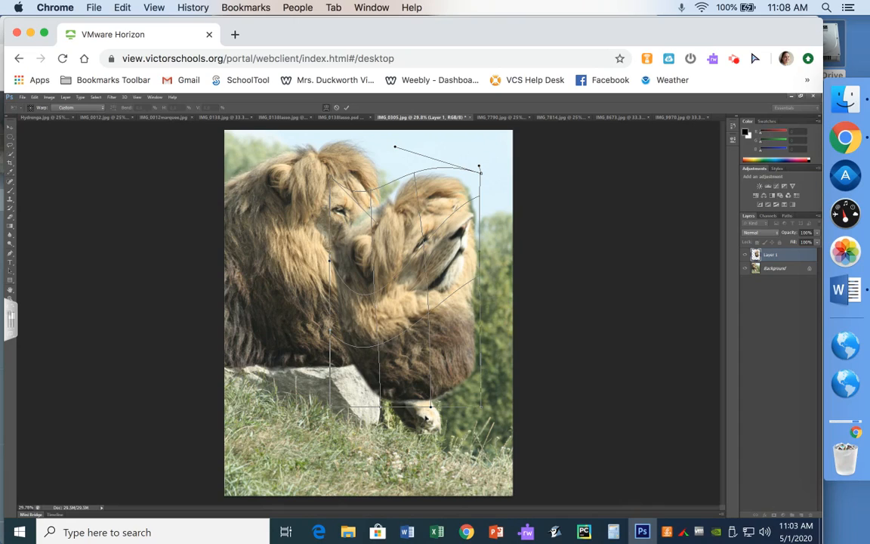
Reshape the warp around the pasted lion's lower mane and back, pull its lower front corner inward, and apply the transformation
left_click_drag(429, 385, 428, 361)
left_click_drag(379, 408, 268, 473)
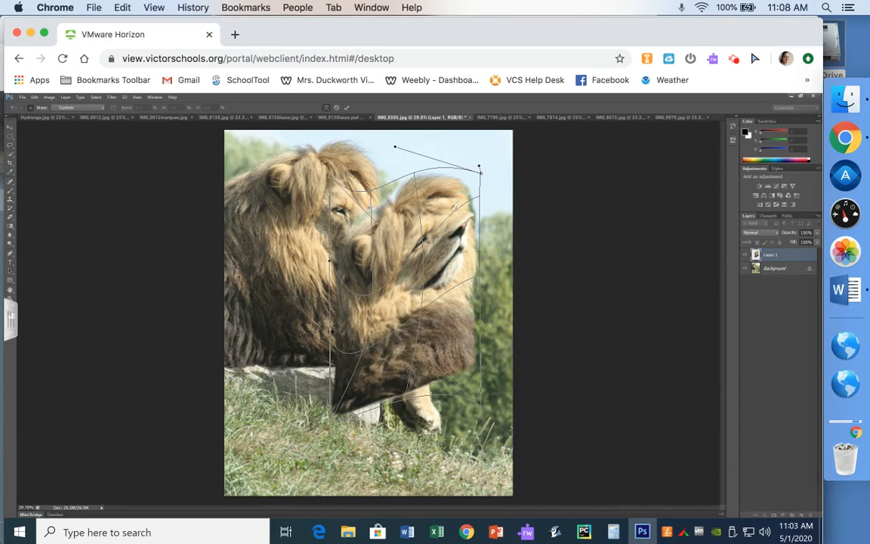
left_click_drag(329, 330, 281, 287)
left_click_drag(355, 210, 346, 184)
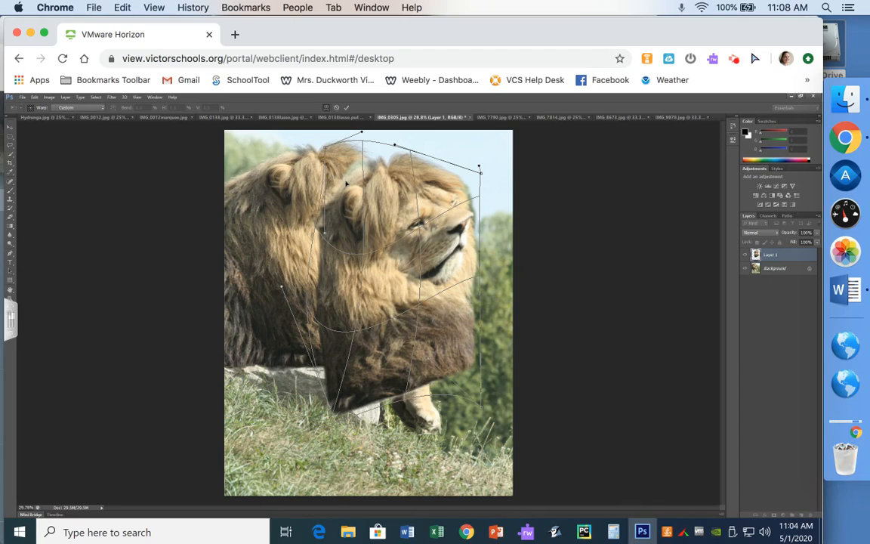
left_click_drag(321, 382, 373, 386)
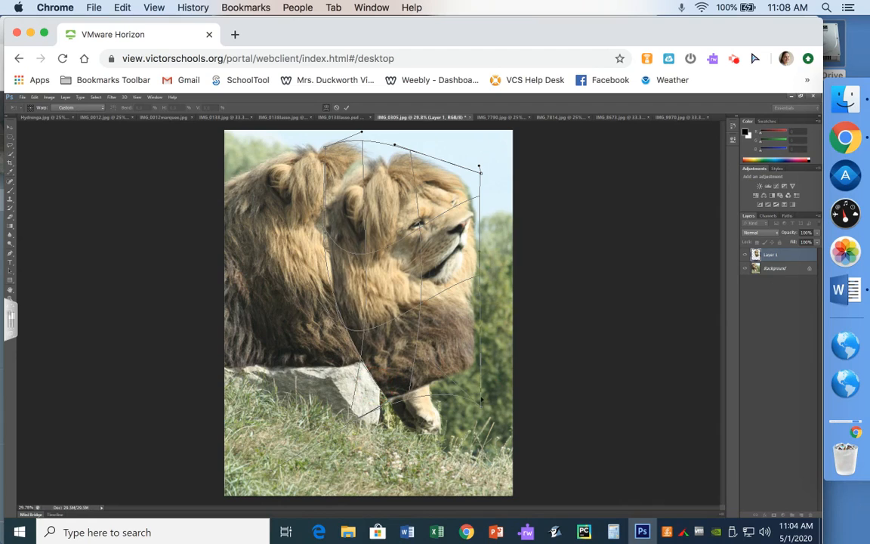
mouse_move(458, 406)
left_mouse_down()
mouse_move(444, 404)
mouse_move(458, 398)
mouse_move(440, 405)
left_mouse_up()
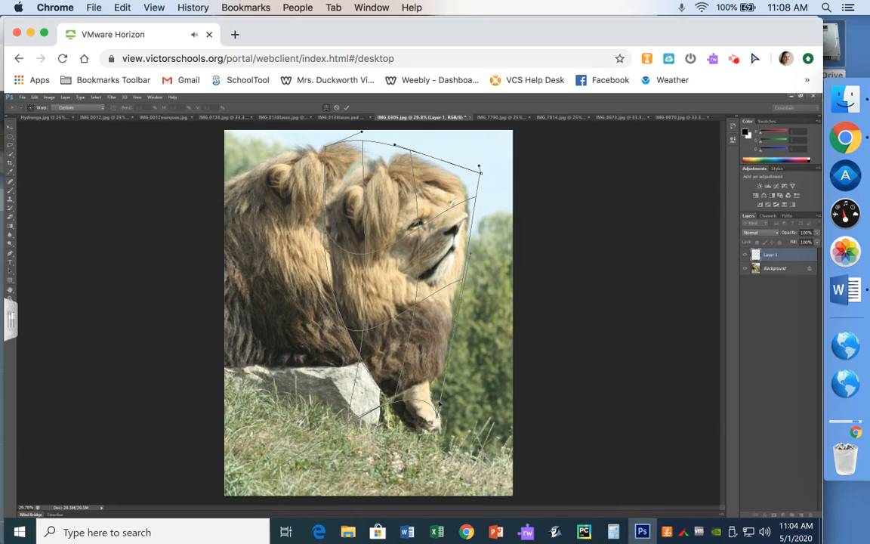
left_click(480, 364)
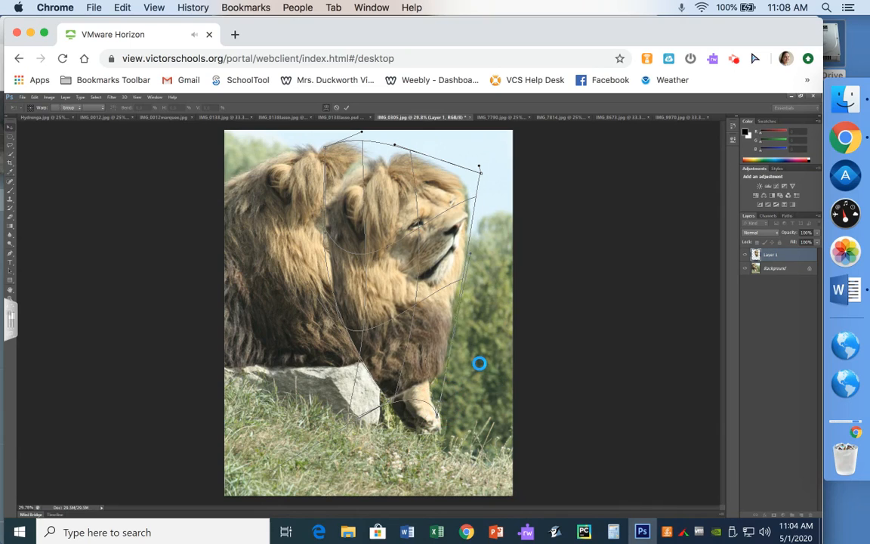
key("Return")
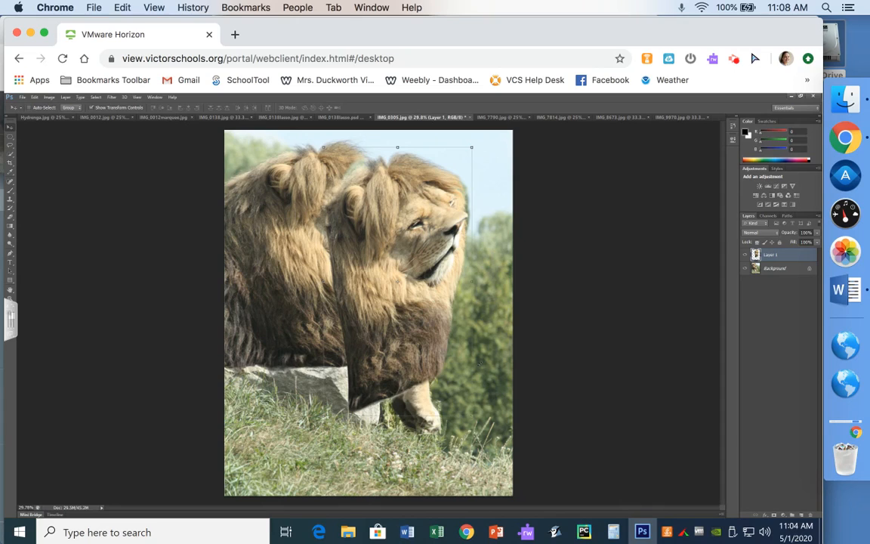
Move the warped lion head slightly down and to the right, and flip it horizontally to face the original lion
left_click_drag(410, 312, 426, 337)
left_click(34, 97)
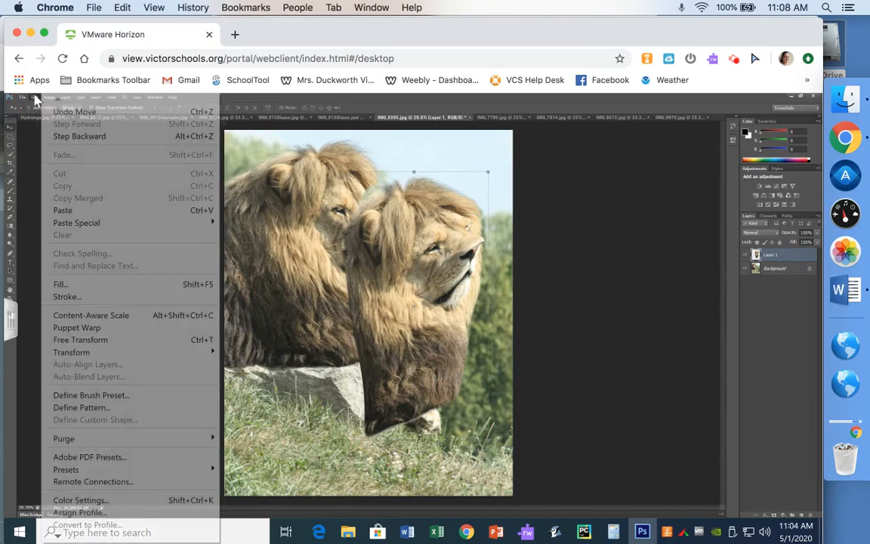
mouse_move(136, 355)
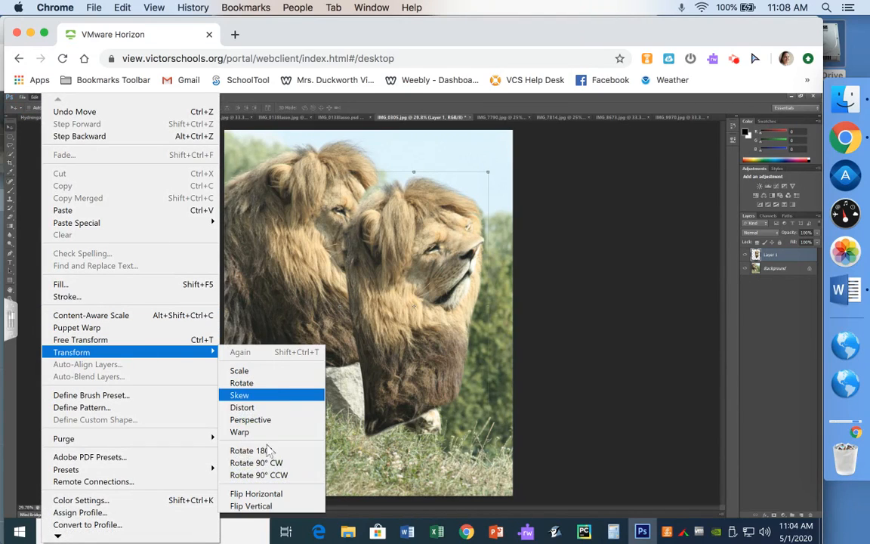
left_click(277, 495)
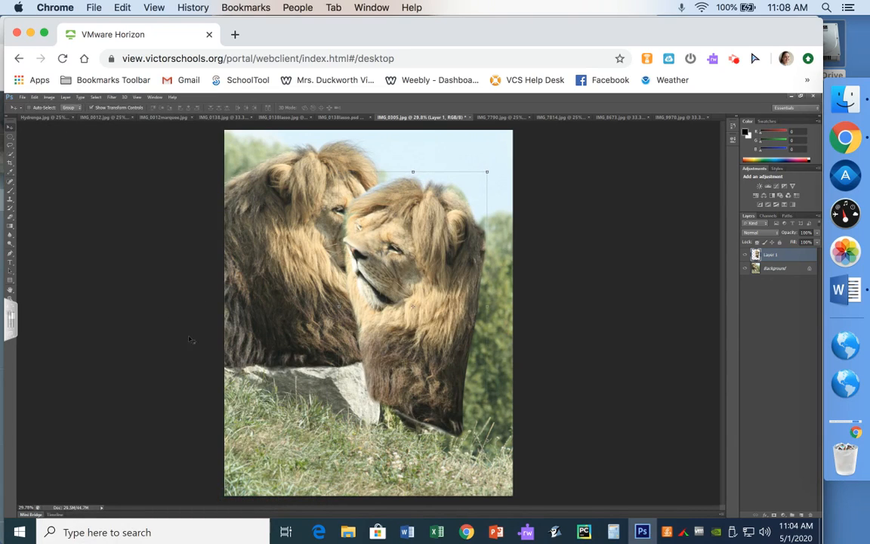
left_click(34, 97)
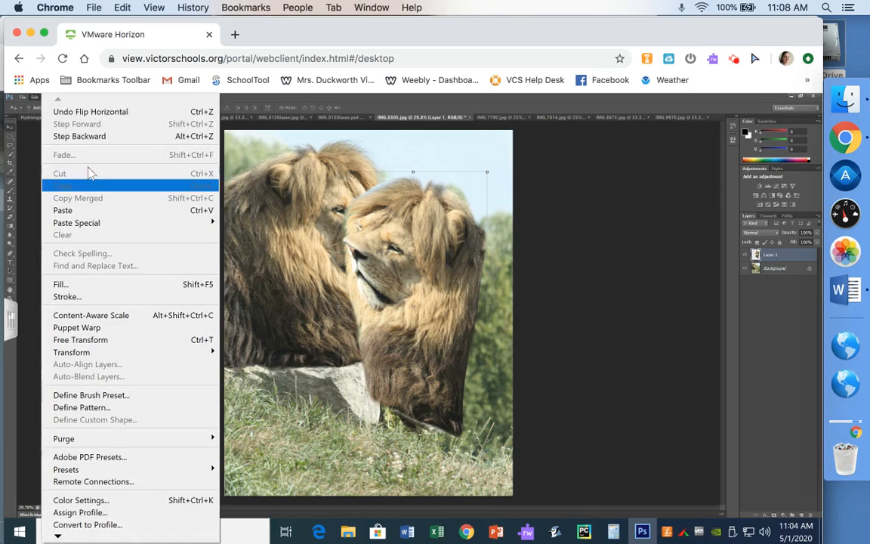
mouse_move(98, 352)
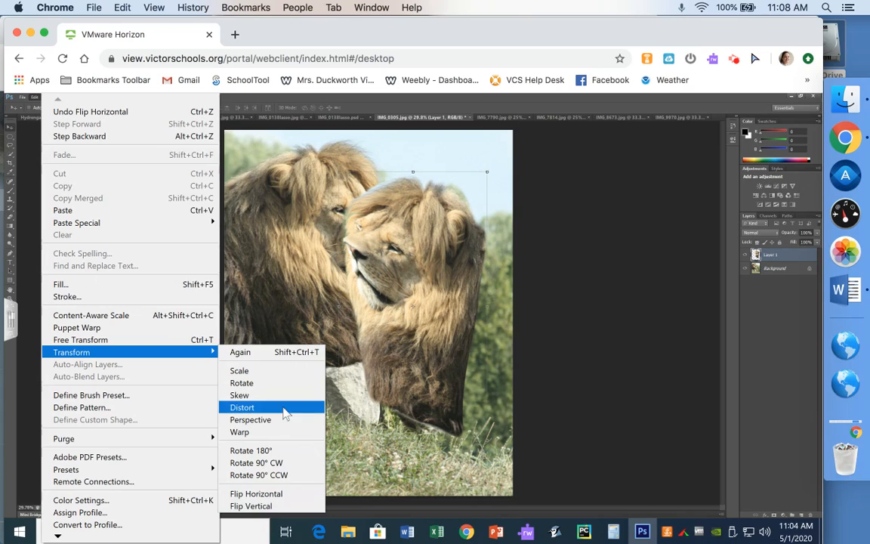
left_click(527, 271)
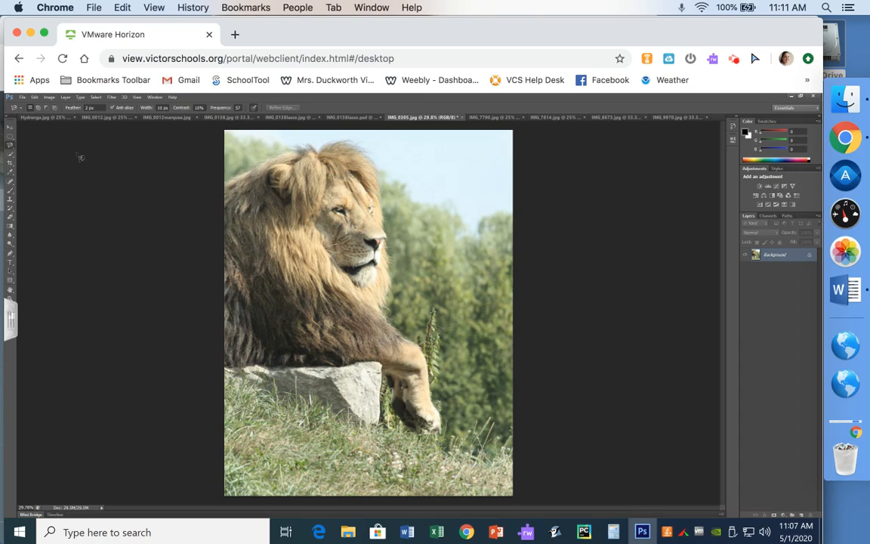
Outline the large foreground flamingo in IMG_0138.jpg with the Magnetic Lasso and copy the selection
left_click(214, 119)
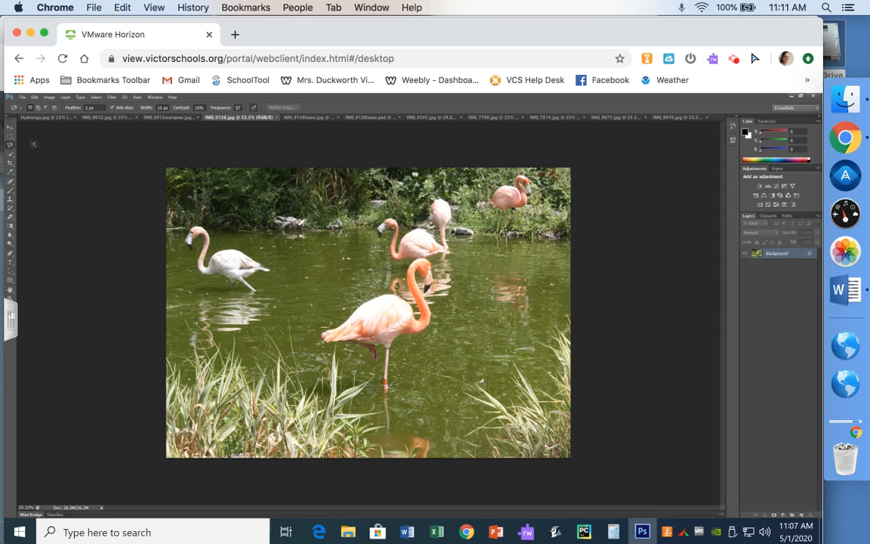
left_click(324, 336)
left_click(324, 336)
left_click(34, 98)
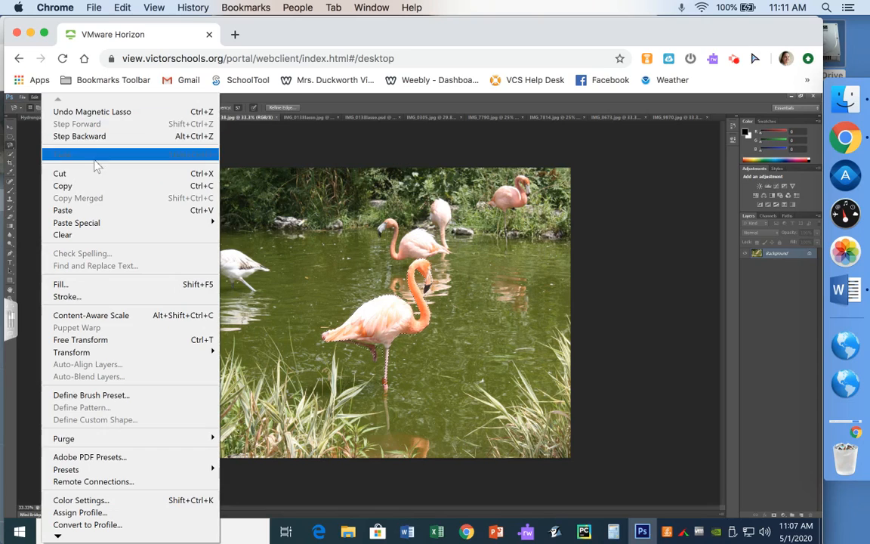
left_click(89, 189)
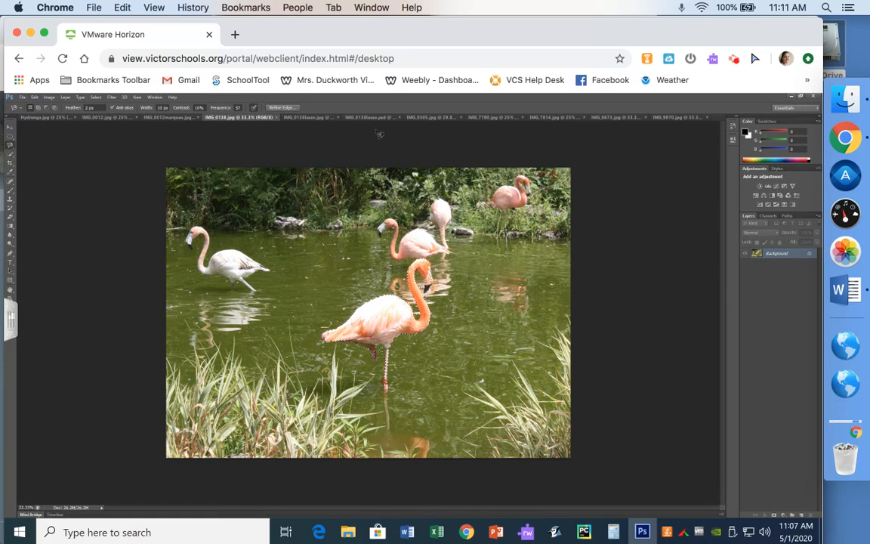
Paste the flamingo into IMG_0305.jpg and move it onto the grass just below and right of the lion's paws
left_click(422, 118)
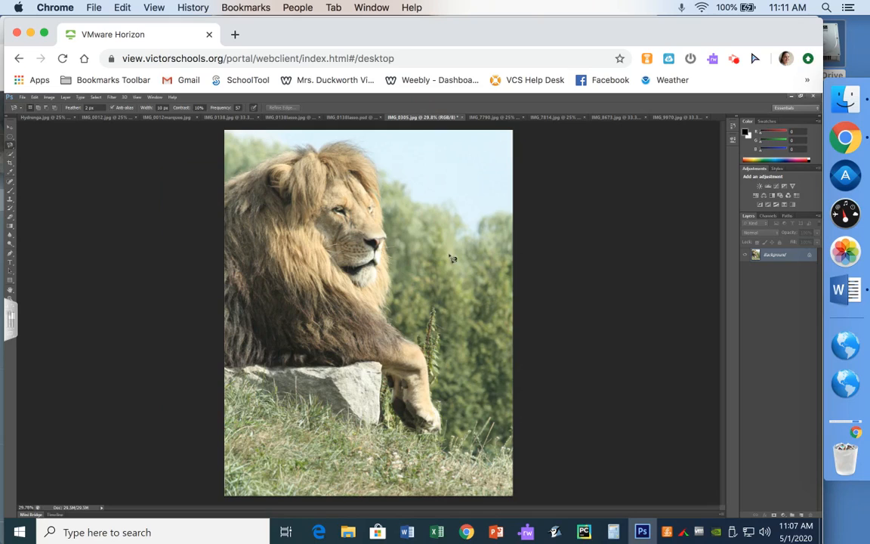
left_click(34, 98)
left_click(82, 212)
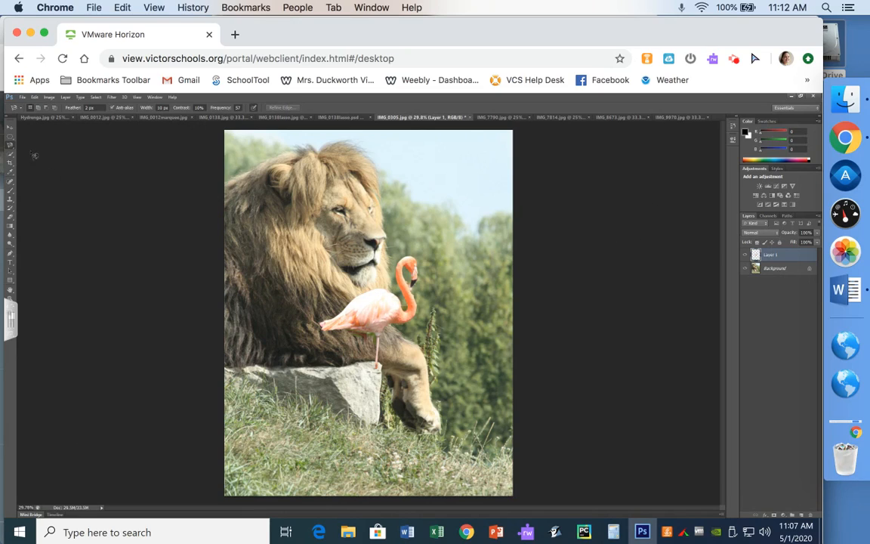
left_click(10, 127)
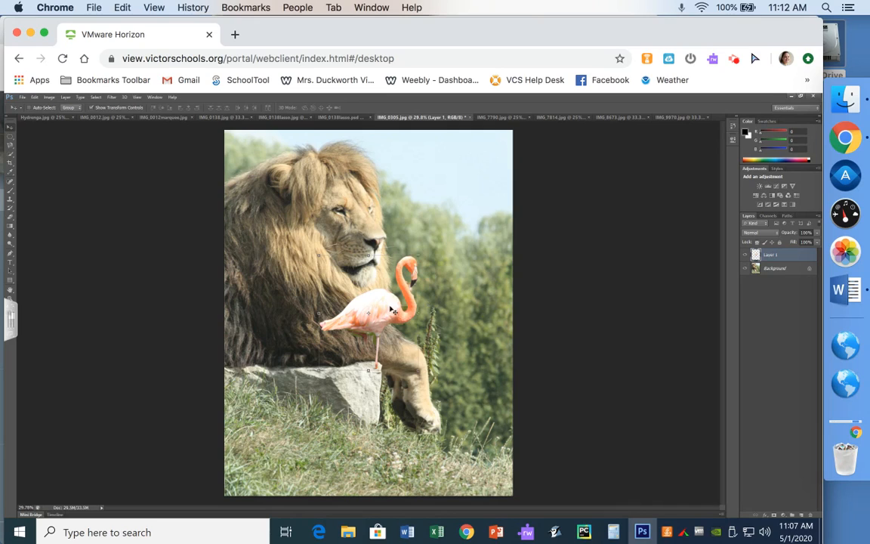
left_click_drag(392, 310, 463, 420)
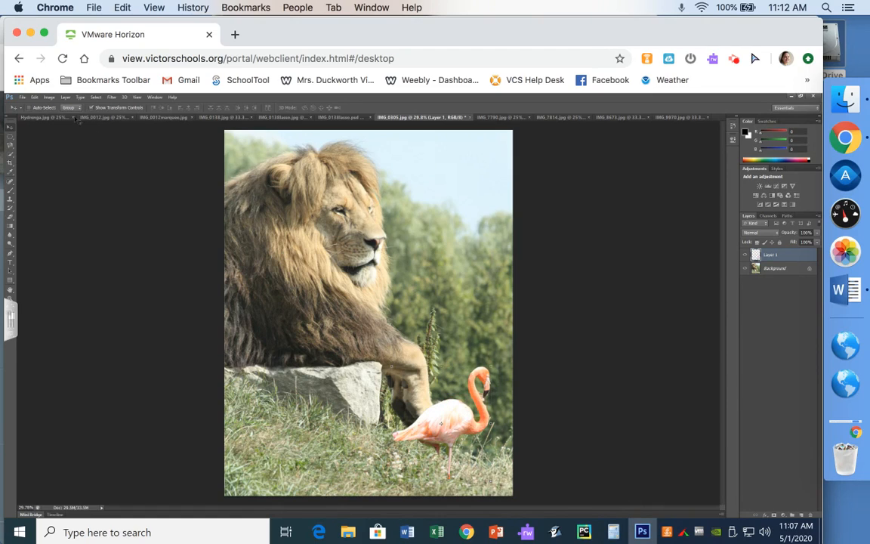
Flip the pasted flamingo on Layer 1 horizontally so that it faces the lion
left_click(34, 98)
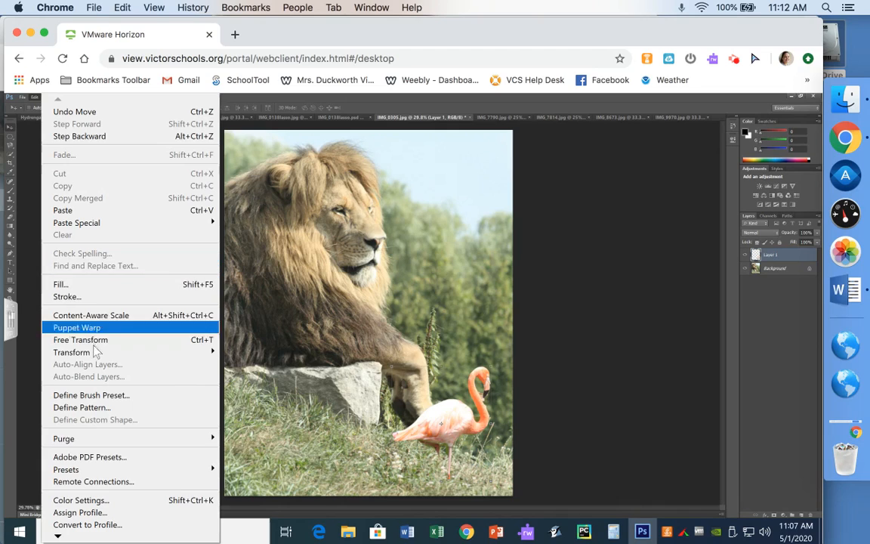
mouse_move(99, 355)
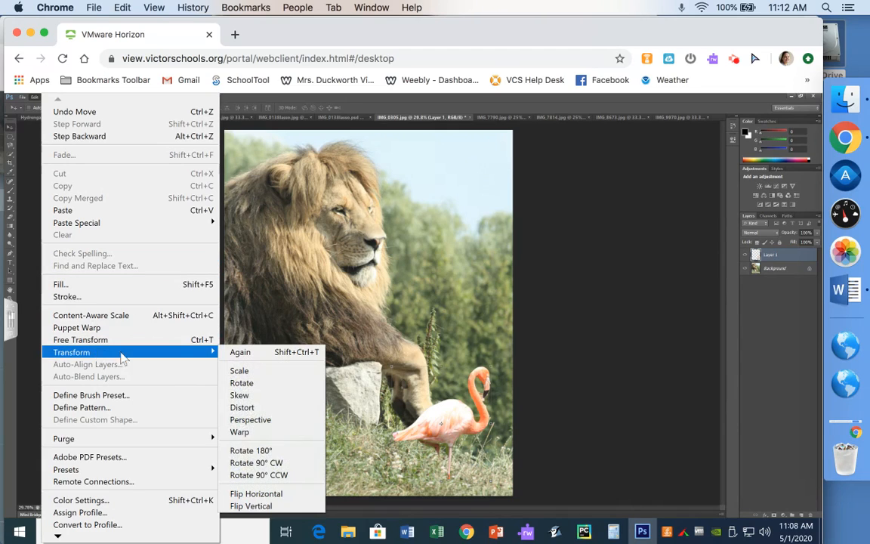
left_click(276, 494)
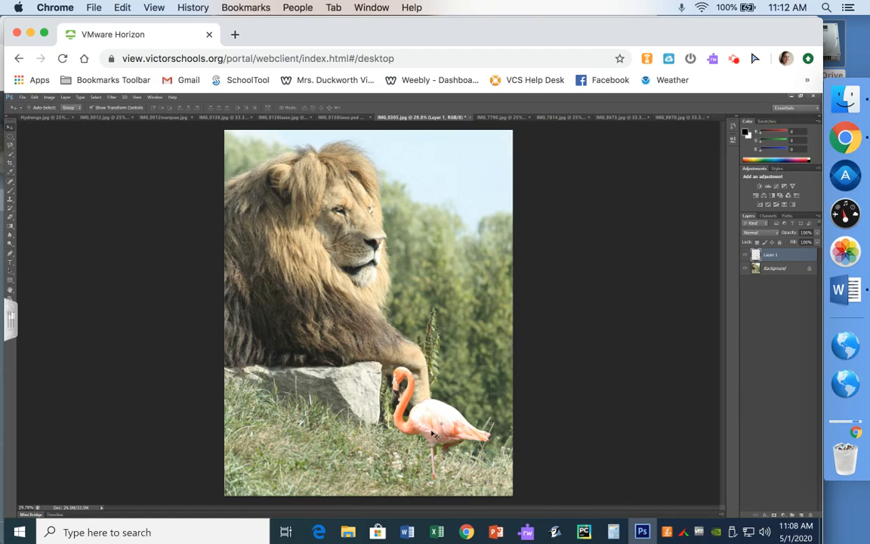
Move the flamingo to the photo's right edge beside the lion's paws and scale it proportionally to about 179%
left_click_drag(441, 440, 452, 270)
left_click_drag(413, 206, 375, 176)
left_click_drag(437, 232, 488, 371)
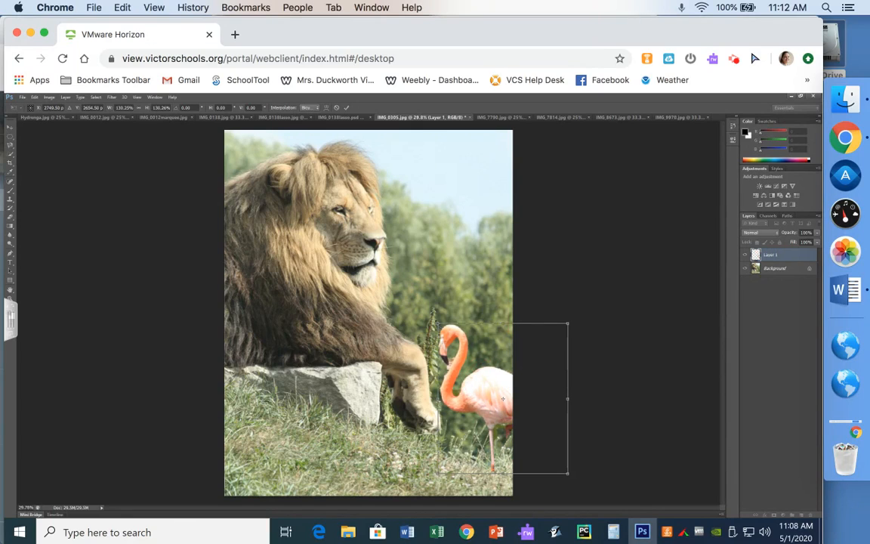
left_click_drag(431, 288, 407, 253)
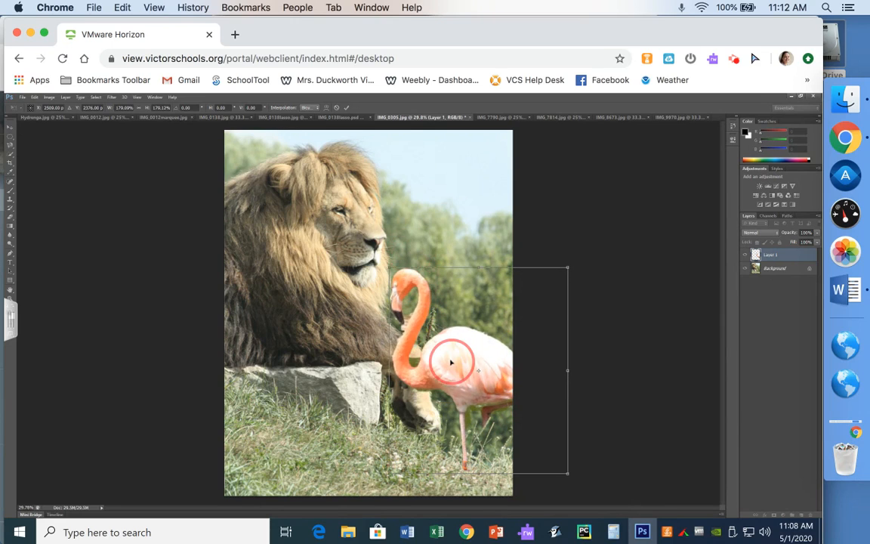
Shift the enlarged flamingo slightly right, rotate it about 7.3° clockwise, and apply the transformation
left_click_drag(450, 361, 475, 367)
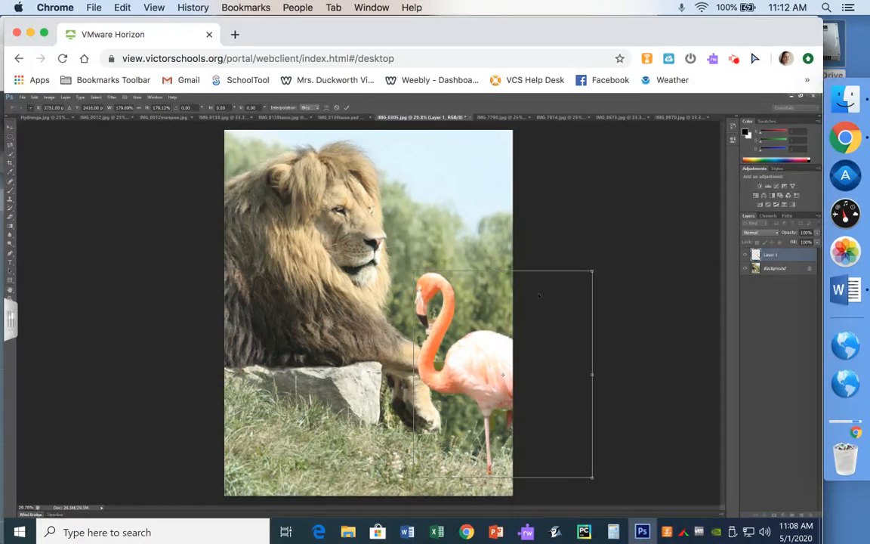
left_click_drag(610, 255, 623, 270)
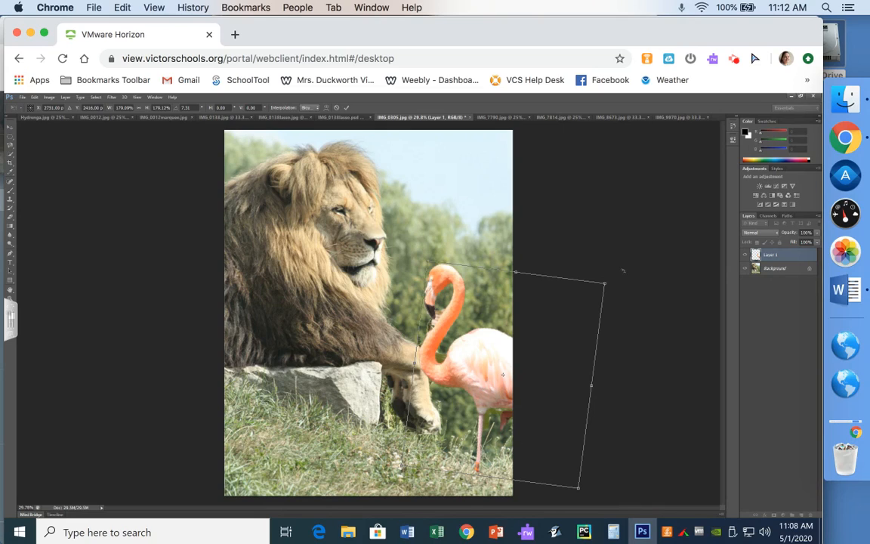
key("Escape")
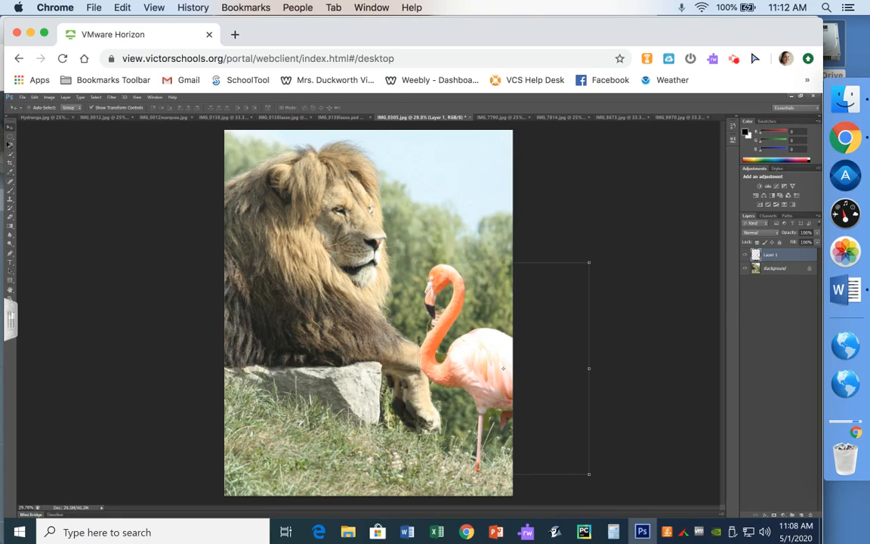
Select the lion's head and mane on the Background layer with the Elliptical Marquee and copy the selection
left_click(10, 135)
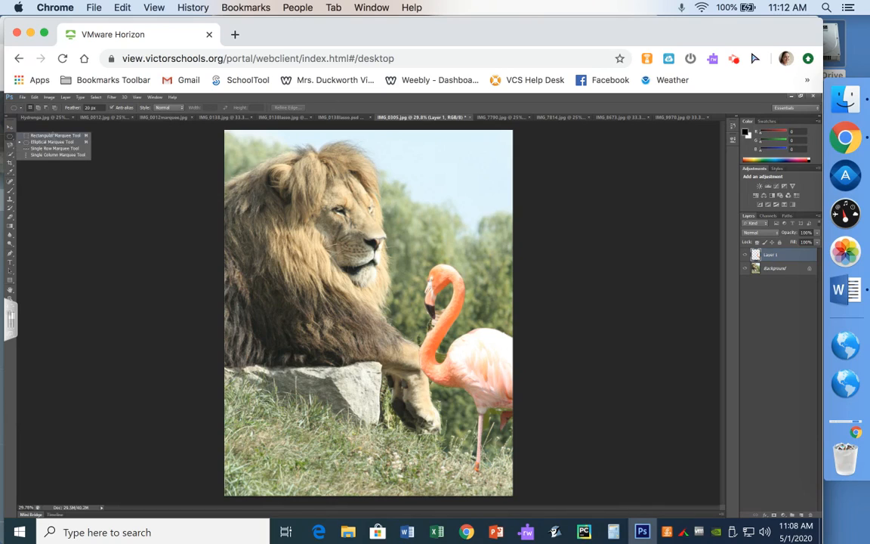
left_click(792, 271)
left_click_drag(250, 164, 383, 360)
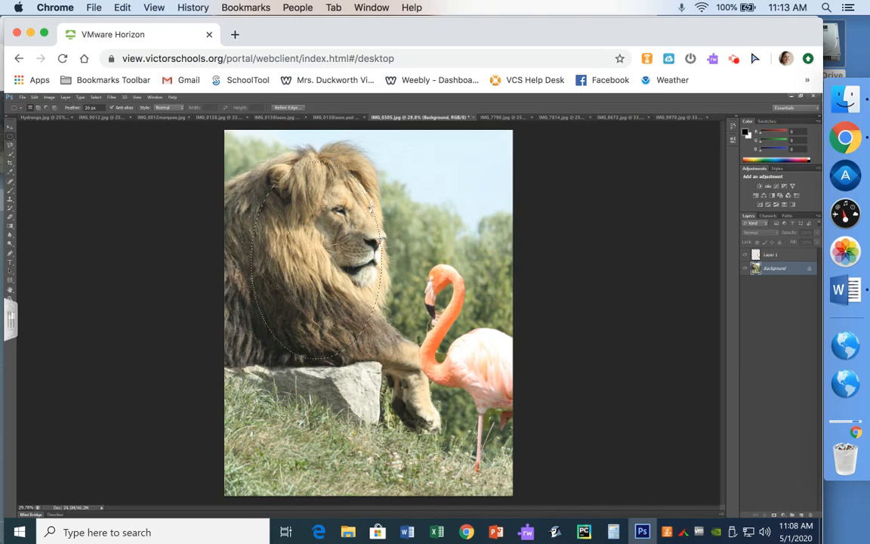
left_click(34, 97)
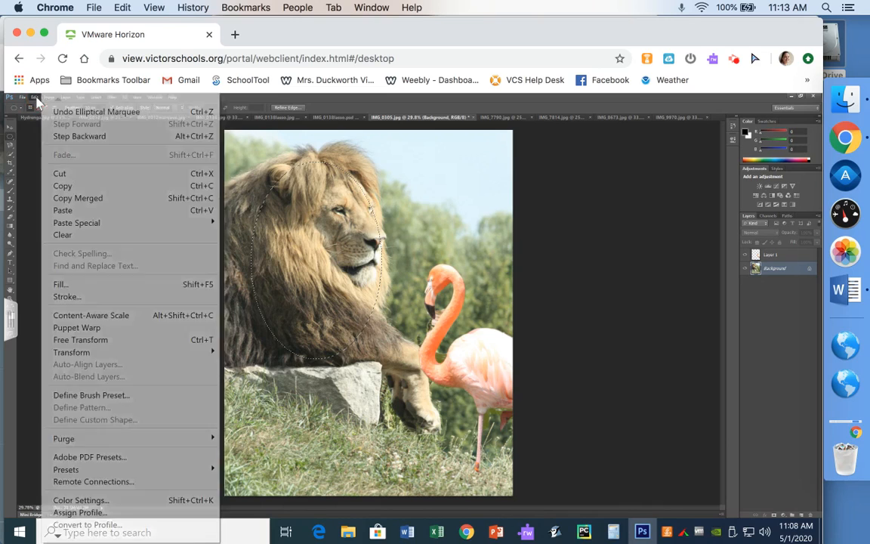
left_click(62, 185)
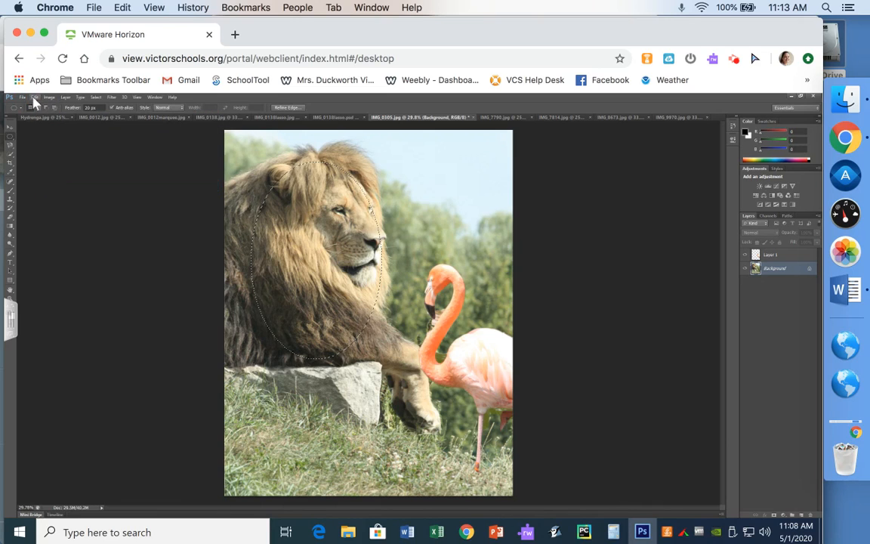
Paste the copied lion head as a new layer and move it down over the rock below the original head
left_click(34, 99)
left_click(61, 209)
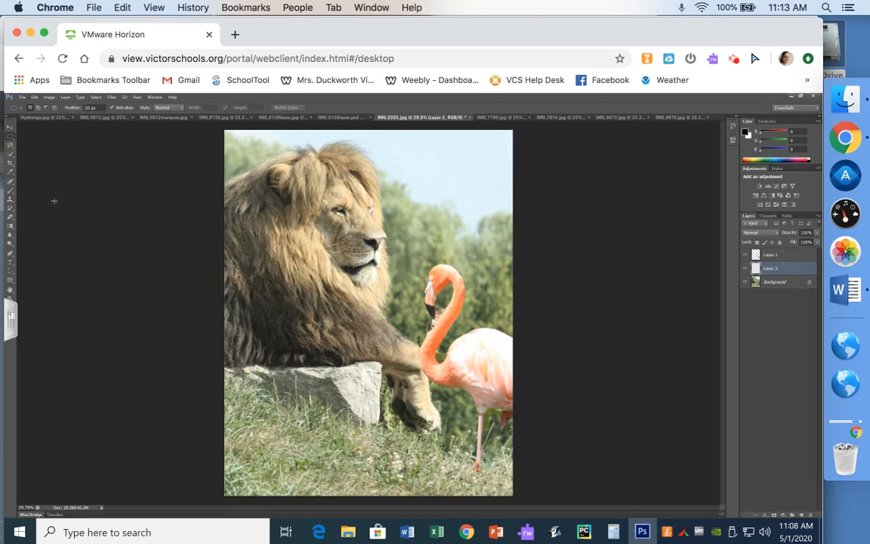
left_click(10, 126)
left_click(289, 346)
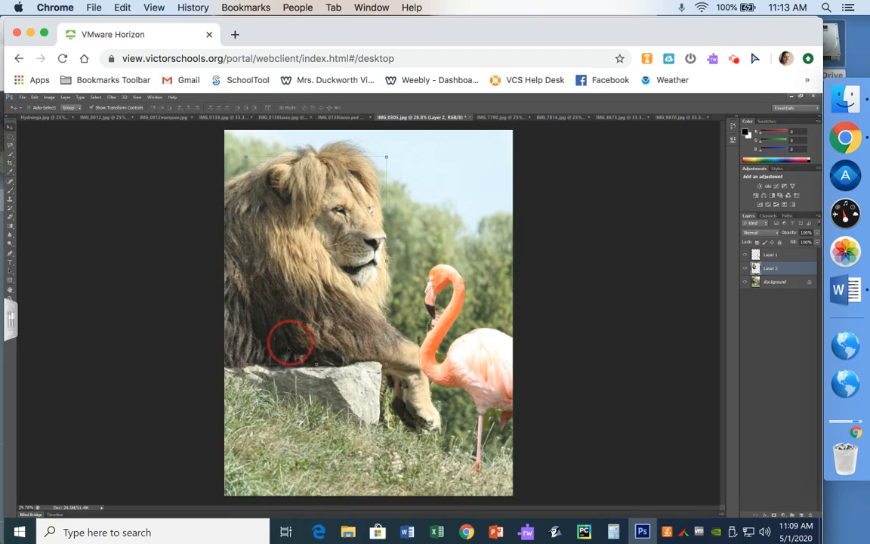
left_click_drag(289, 345, 292, 398)
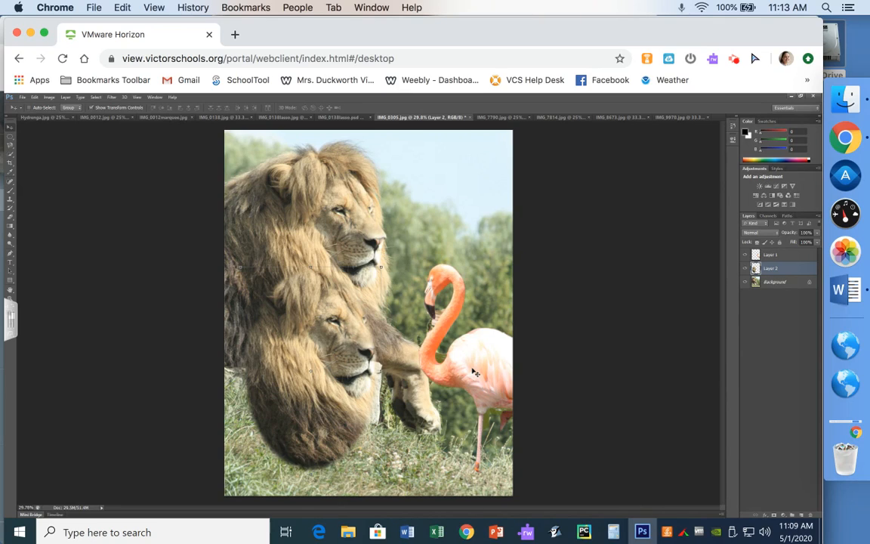
left_click(10, 137)
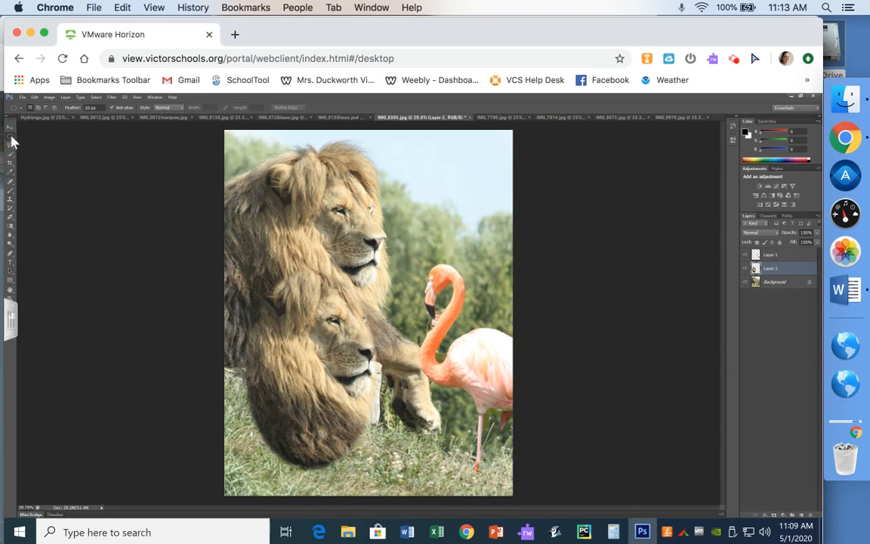
left_click(10, 146)
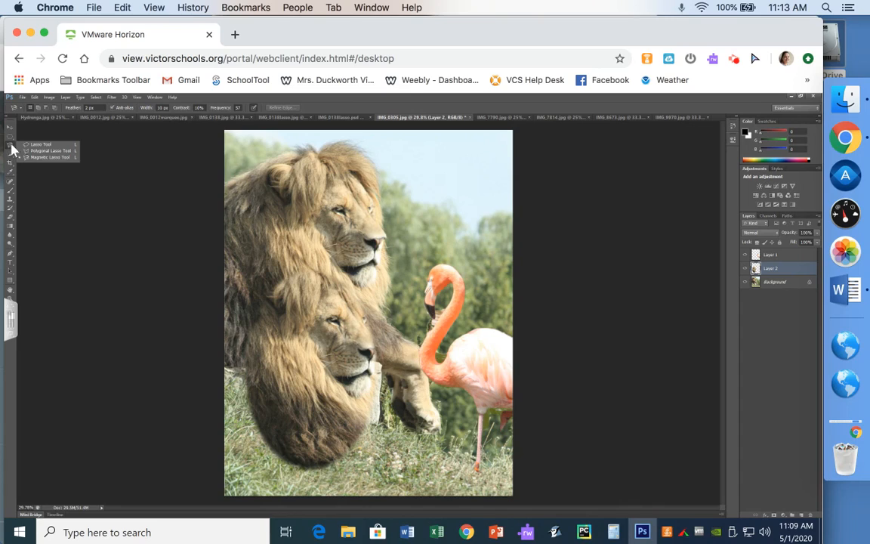
left_click(11, 137)
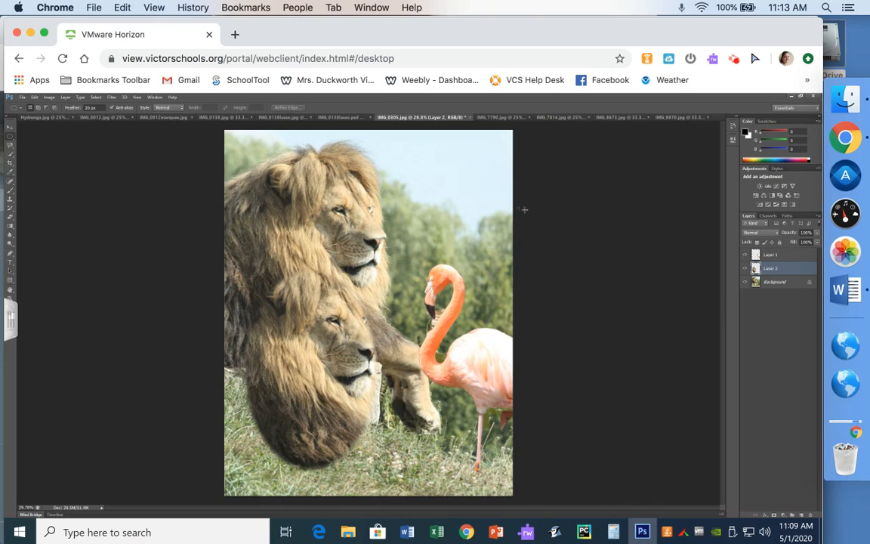
Save the composite as IMG_0305transform.psd in the PhotoshopExercise3 folder, keeping layers and maximized compatibility
left_click(22, 97)
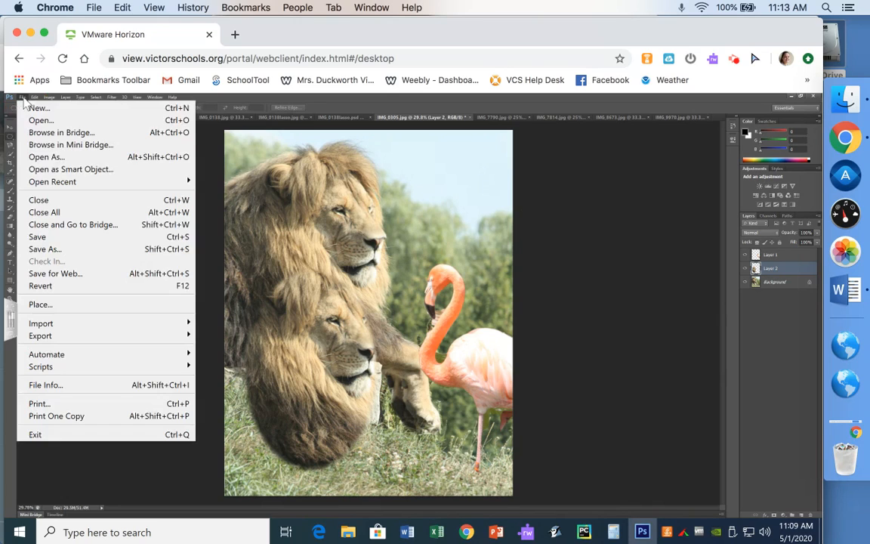
left_click(53, 251)
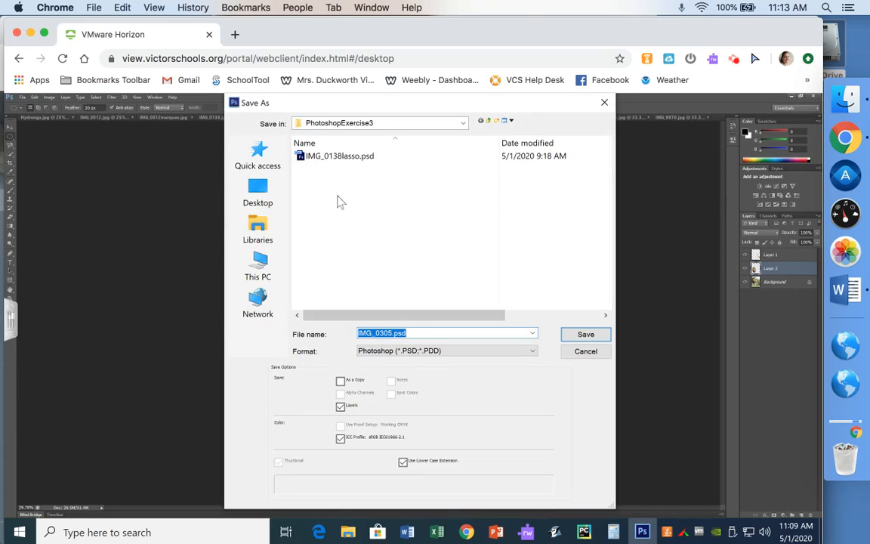
left_click(390, 333)
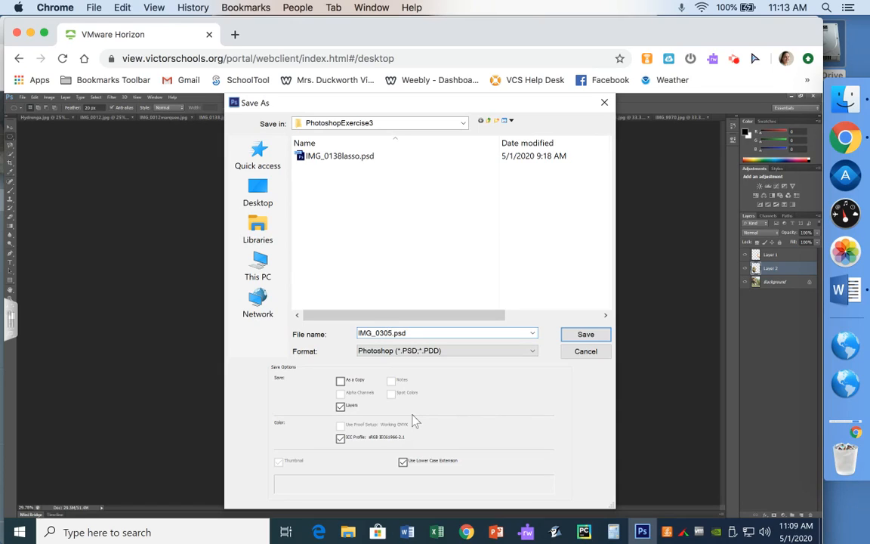
type("transform")
left_click(586, 335)
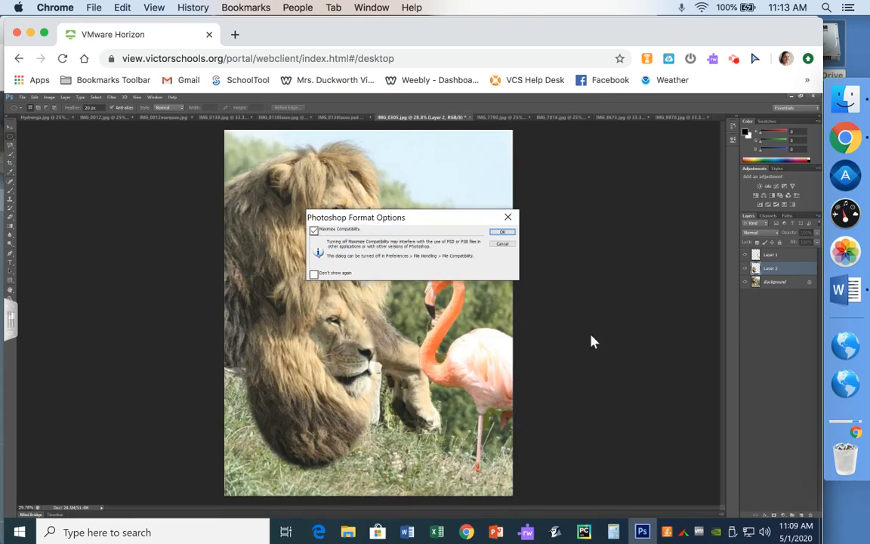
left_click(504, 234)
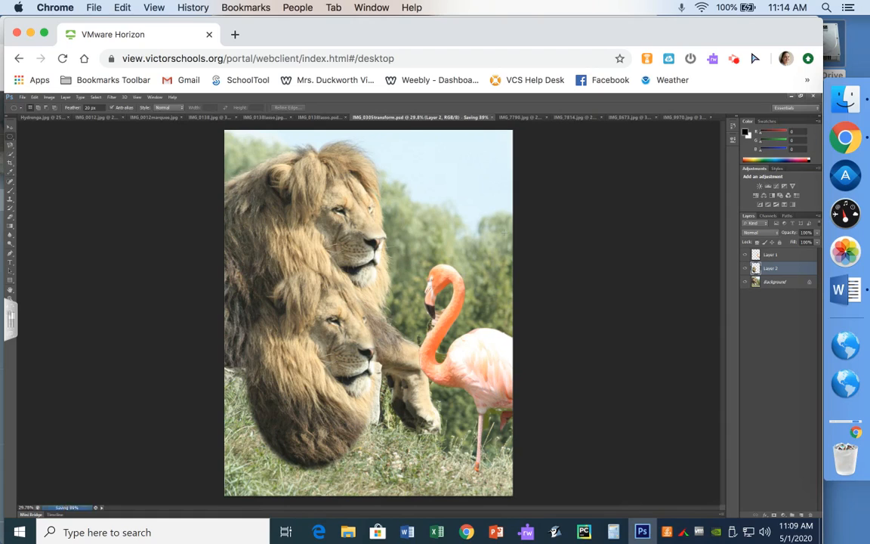
Save a JPEG copy of the composite as IMG_0305transform.jpg in the PhotoshopExercise3 folder with the offered JPEG options
left_click(23, 96)
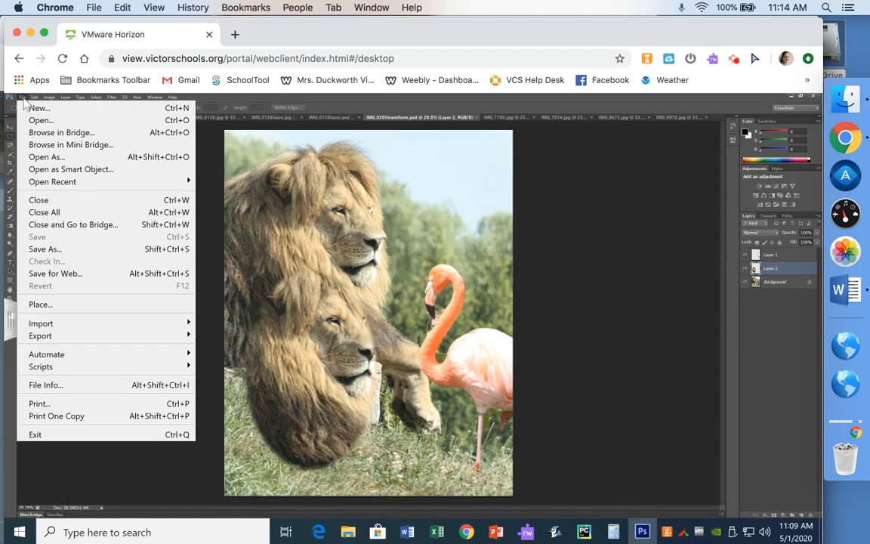
left_click(53, 249)
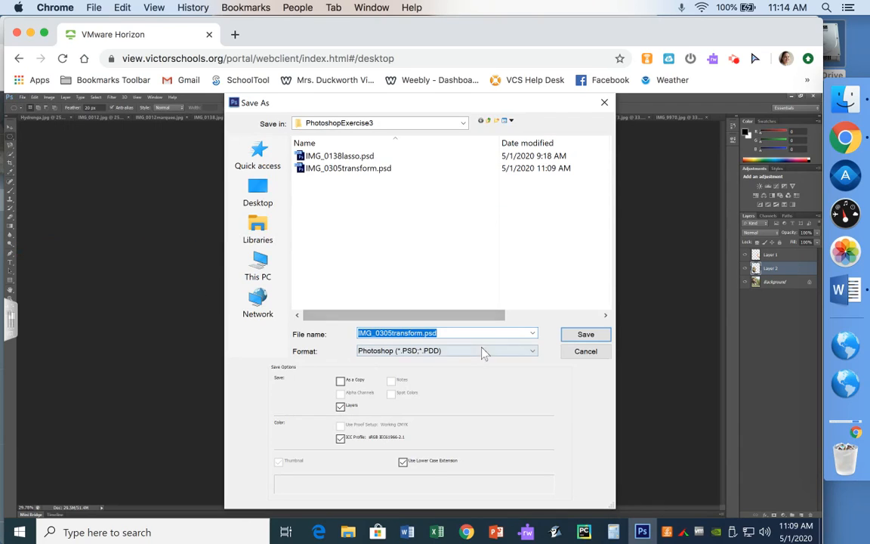
left_click(453, 350)
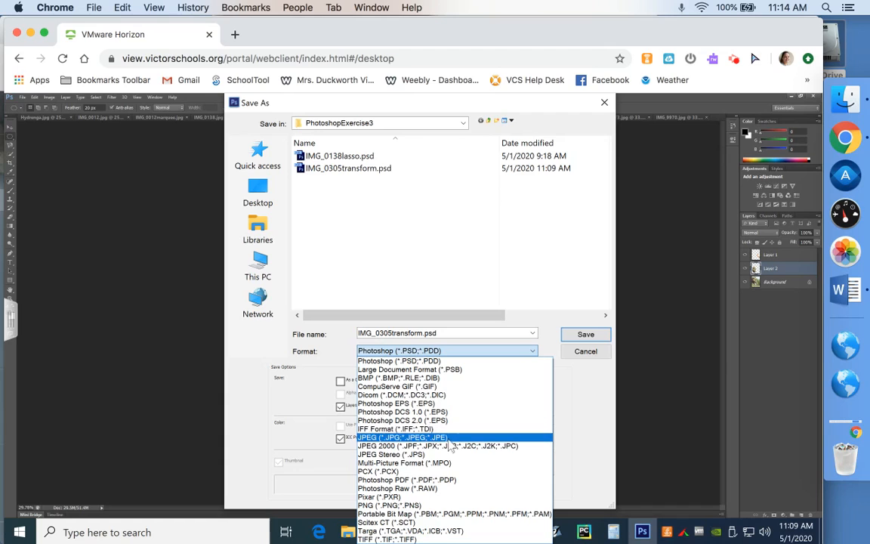
left_click(453, 437)
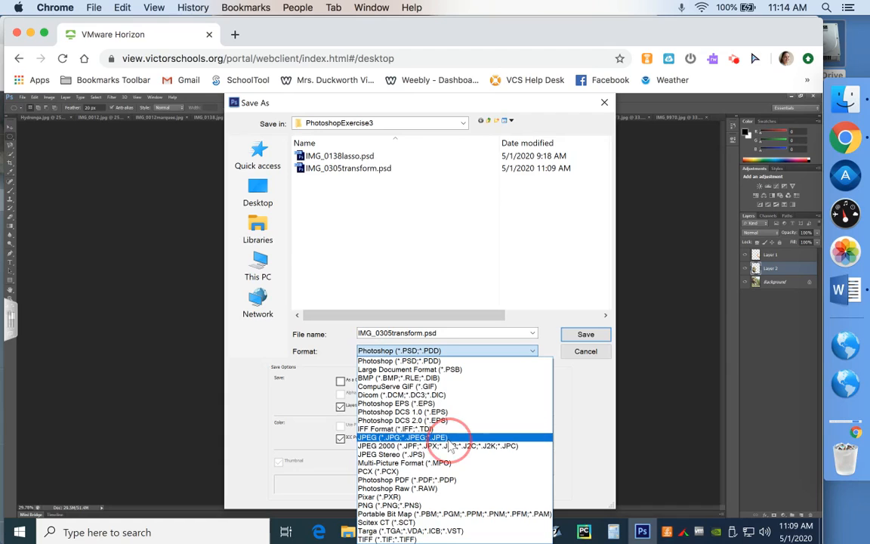
left_click(587, 335)
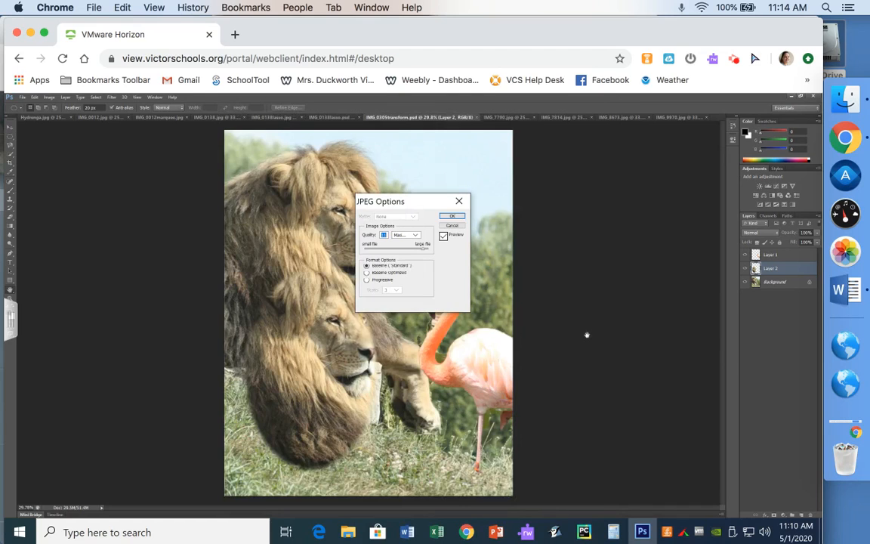
left_click(453, 216)
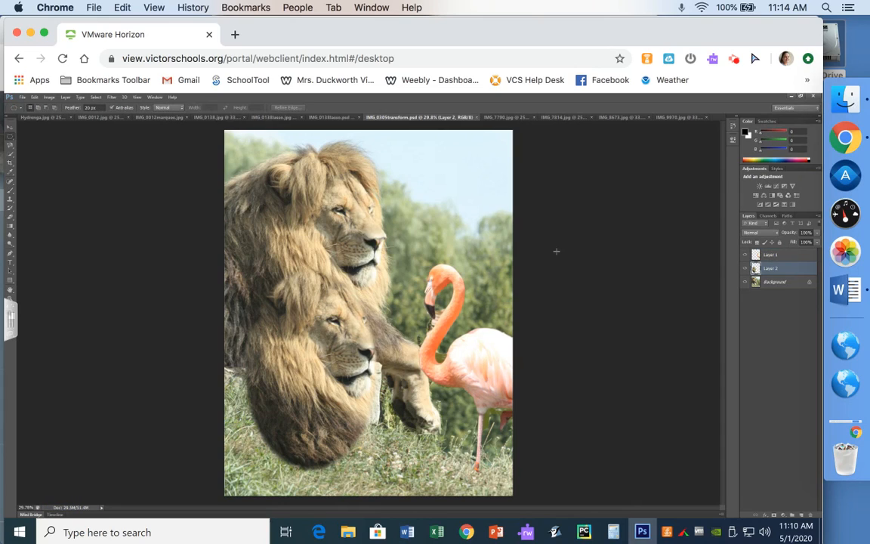
Check the IMG_0305 original and its transform JPG and PSD files in the desktop's PhotoshopExercise3 folder, and close the folder
left_click(791, 97)
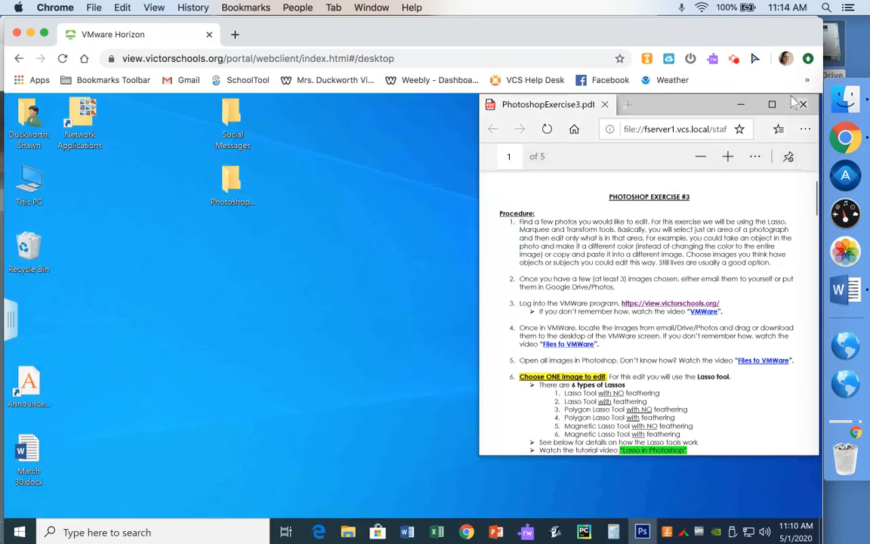
double_click(232, 185)
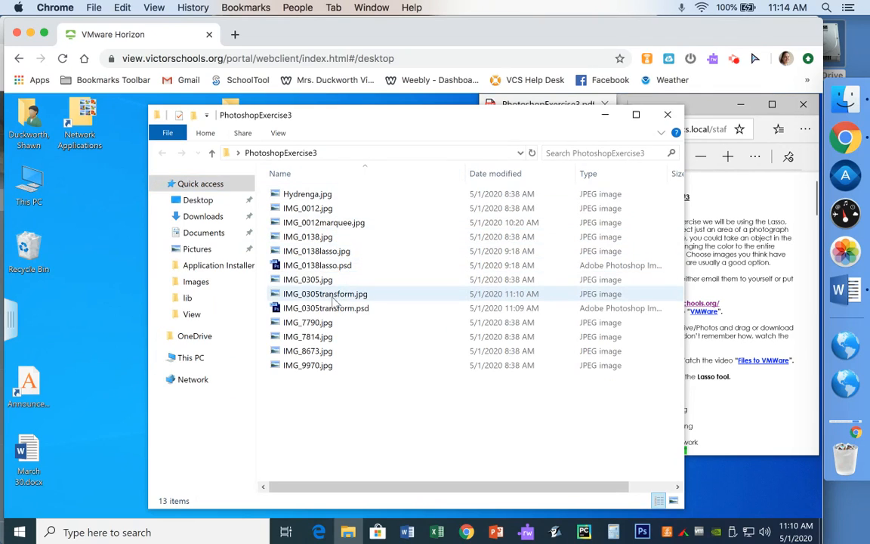
left_click(326, 284)
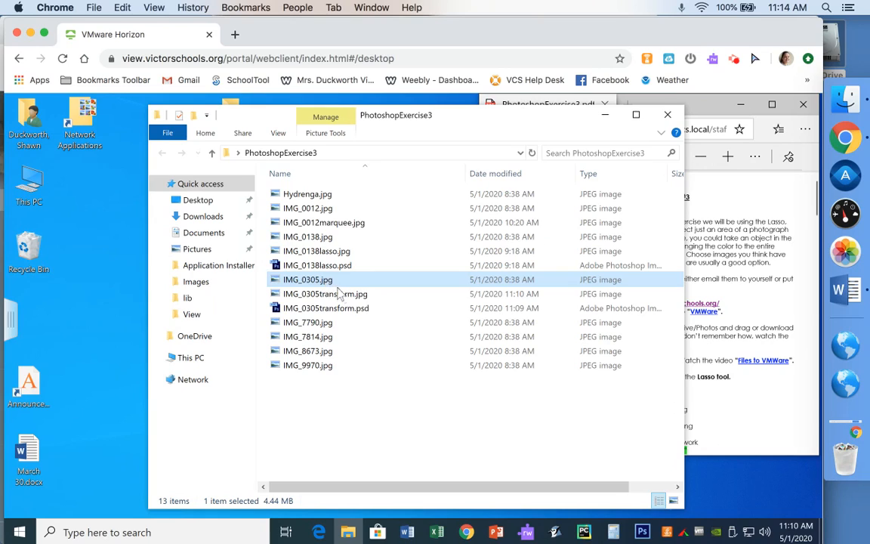
left_click(345, 297)
left_click(352, 312)
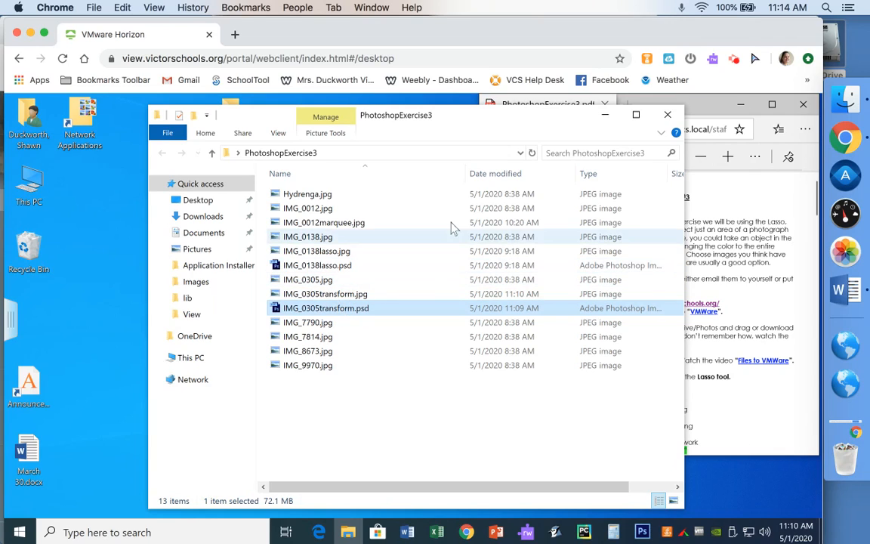
left_click(667, 115)
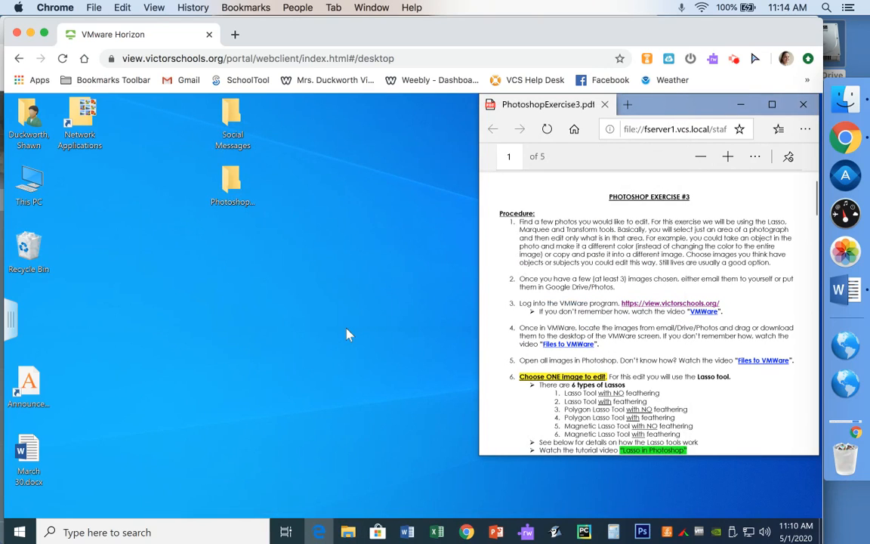